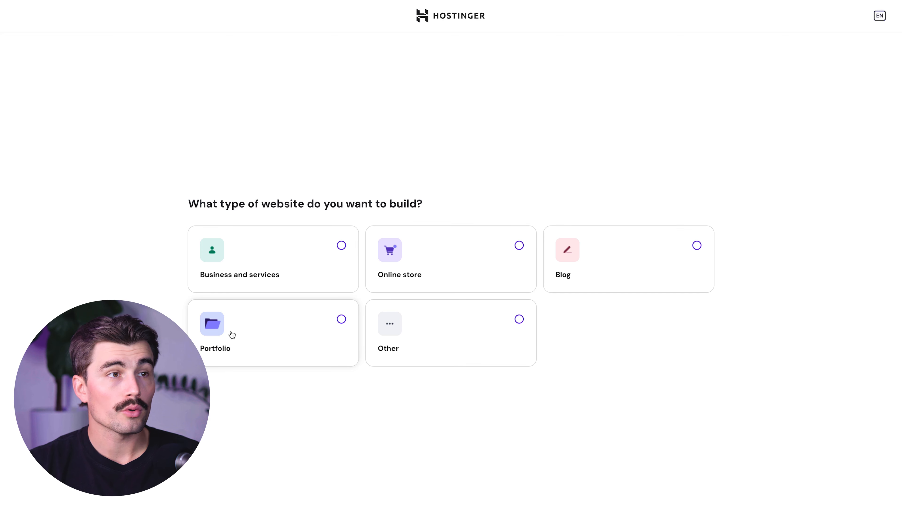
Step: Choose Blog as the website type, browse the pre-built designs, and build from scratch with a blank site
left_click(697, 246)
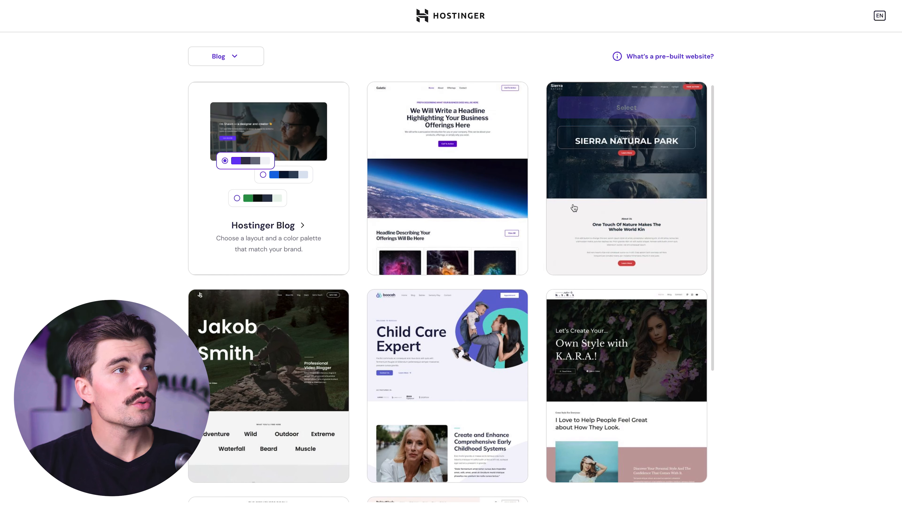
scroll(548, 326, "down", 5)
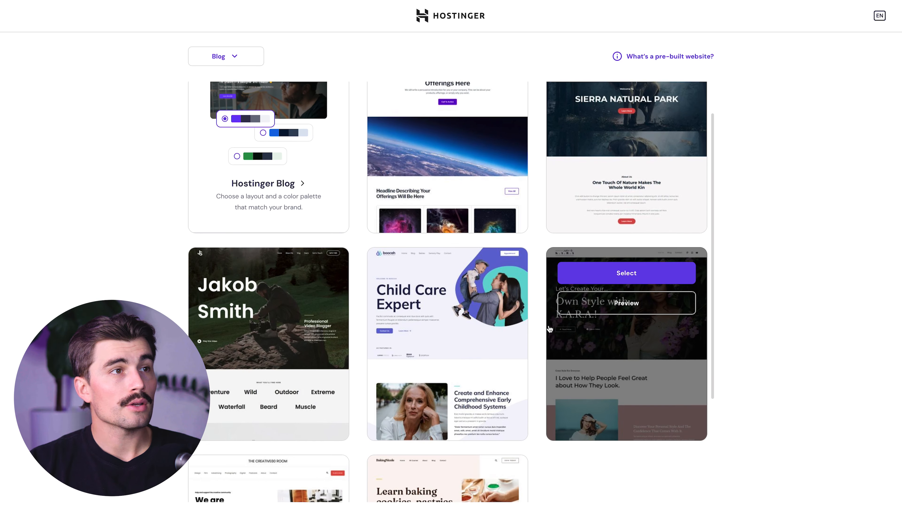
scroll(540, 355, "up", 5)
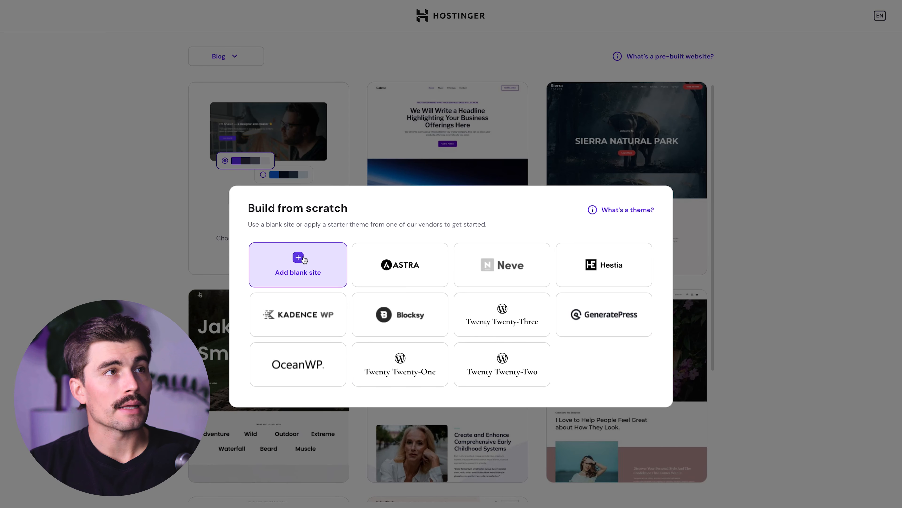
left_click(304, 259)
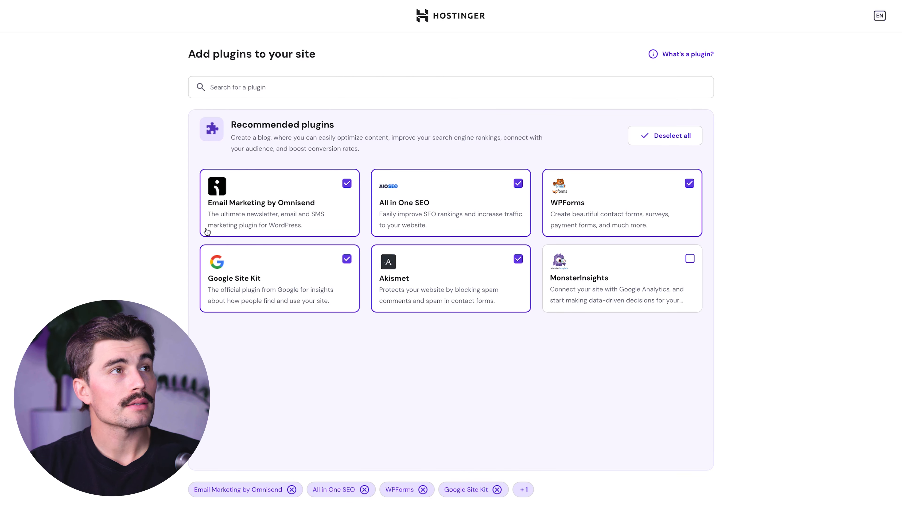
Step: Search the plugins for elementor and select Elementor Website Builder and Essential Addons for Elementor
left_click(271, 93)
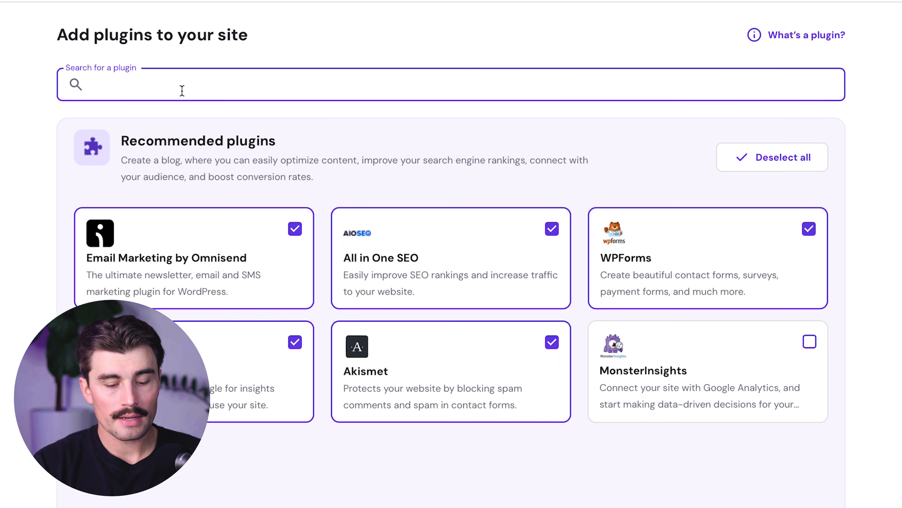
type("ele")
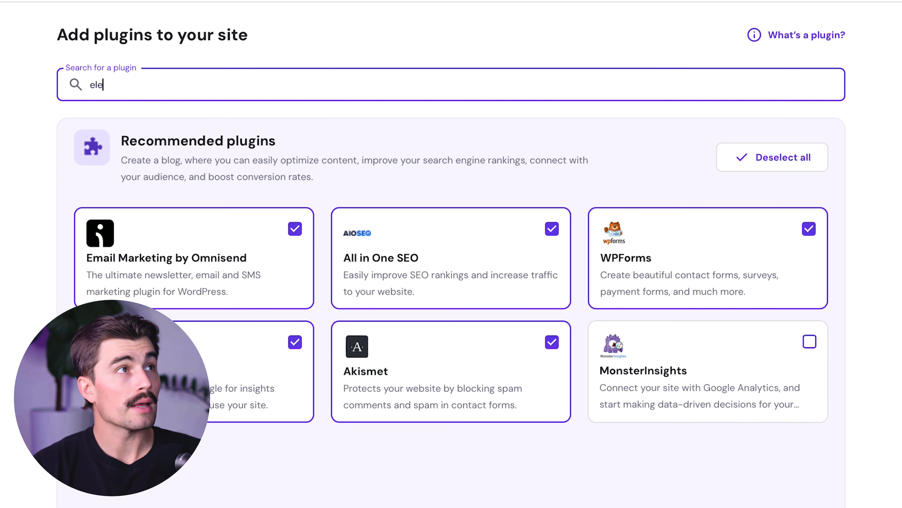
type("mentor")
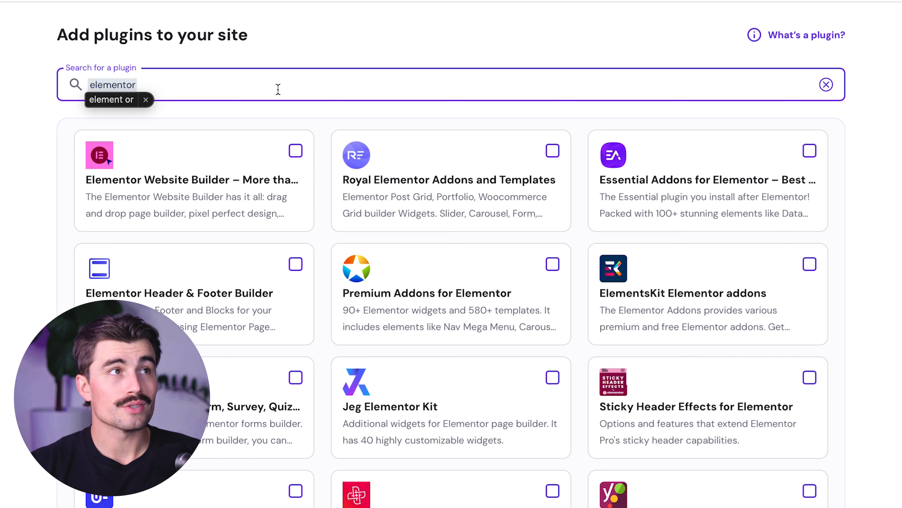
left_click(295, 154)
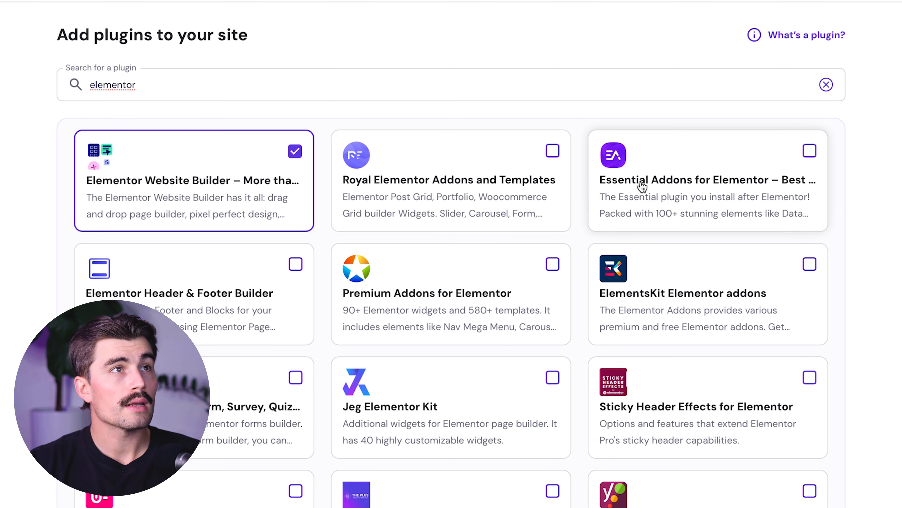
left_click(809, 153)
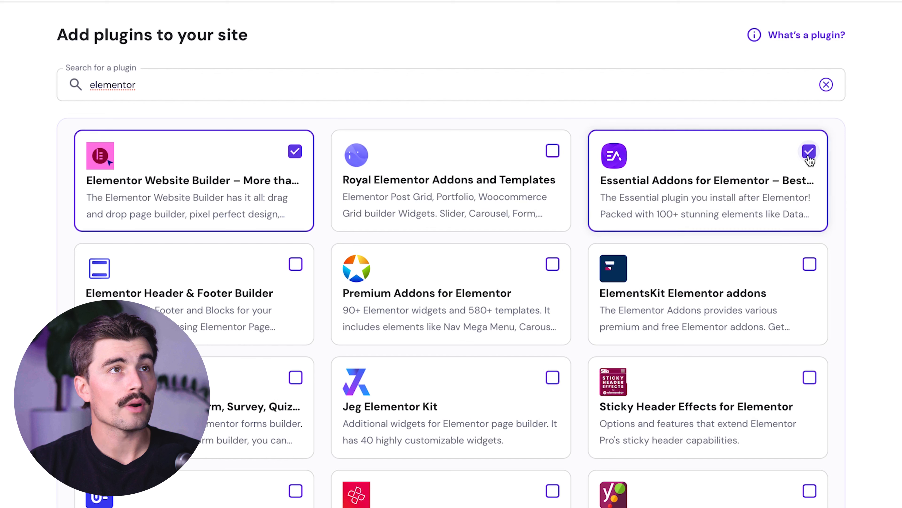
Step: Search the plugins for yoast seo and select Yoast SEO for the site
double_click(113, 85)
type("yoast")
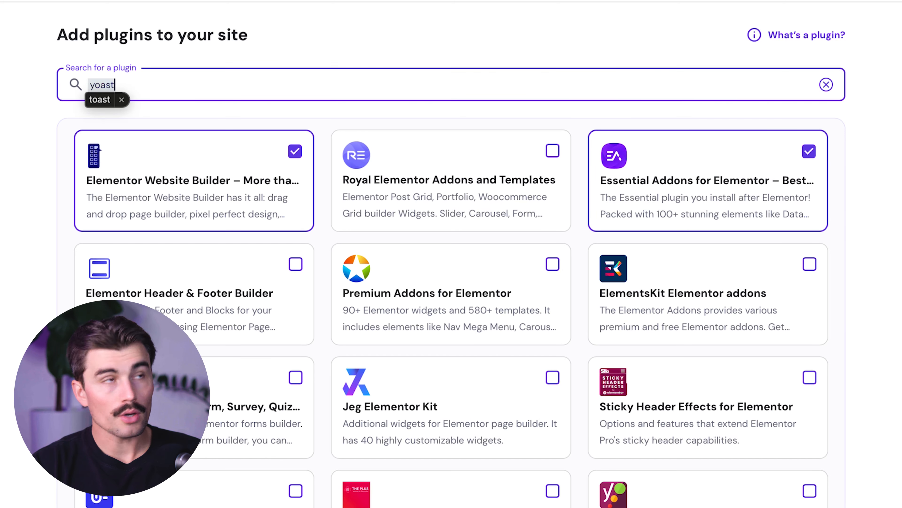
type(" seo")
left_click(299, 152)
Step: Search the plugins for starter templates and select the first match for the site
triple_click(408, 87)
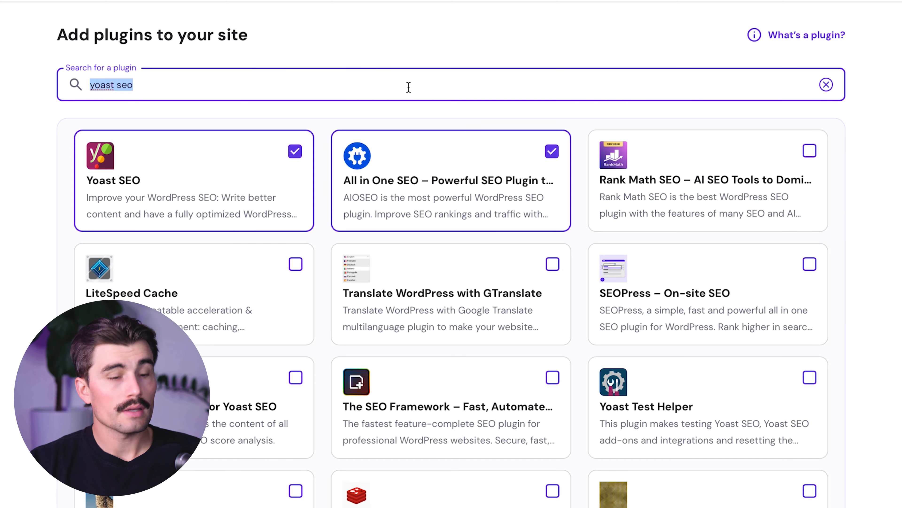
type("starter templates")
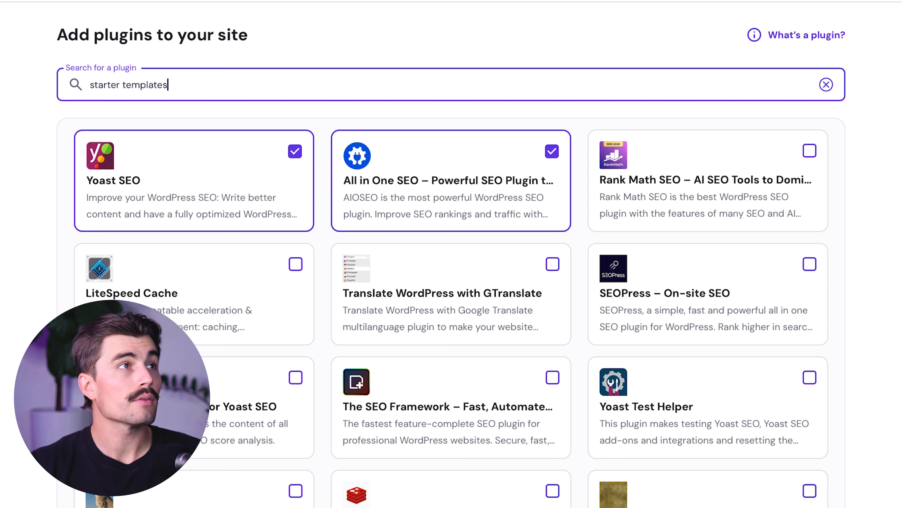
left_click(295, 151)
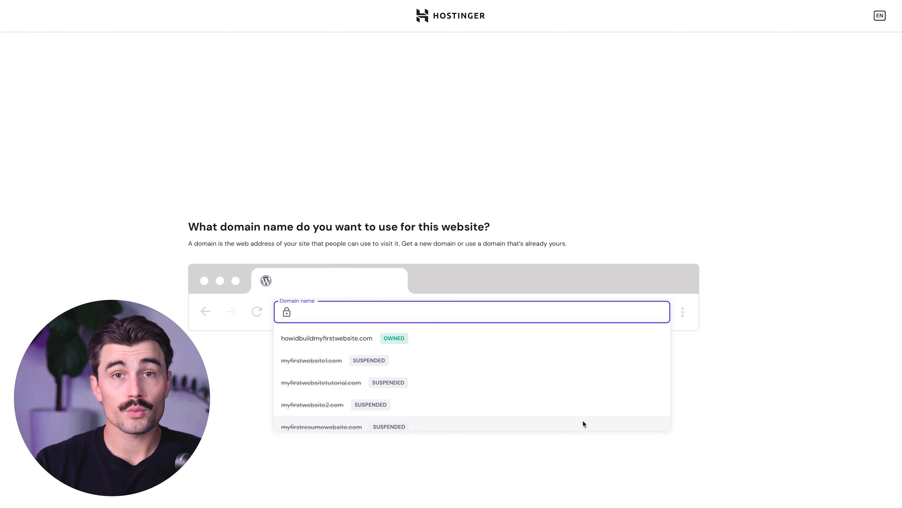
key("Escape")
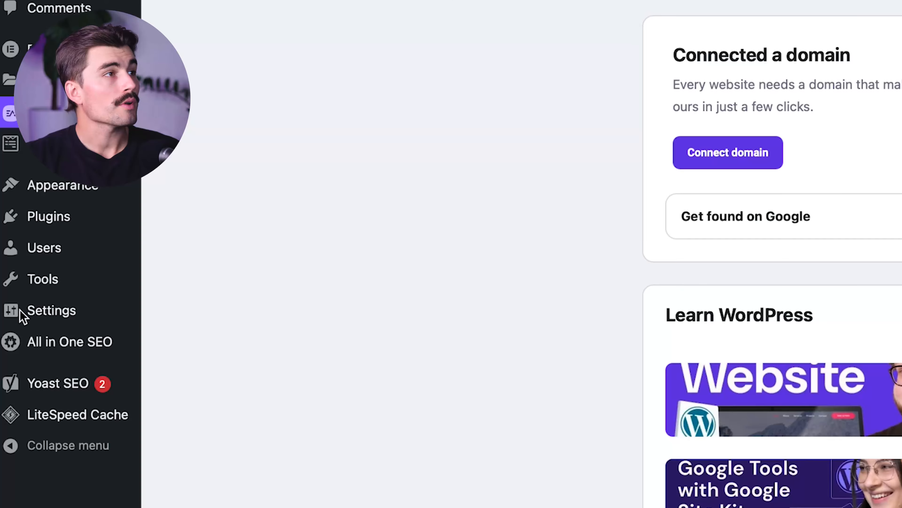
Step: Check the WordPress site's permalink structure settings and view its installed themes
mouse_move(50, 315)
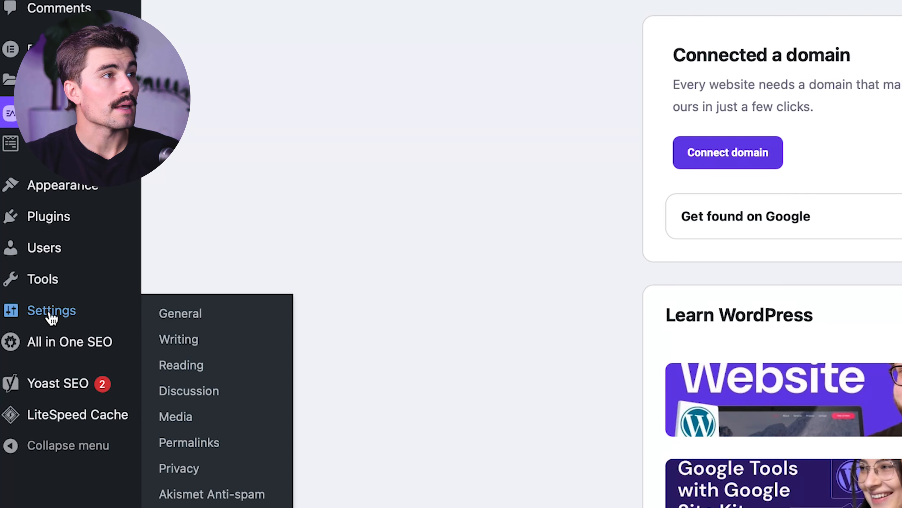
left_click(198, 442)
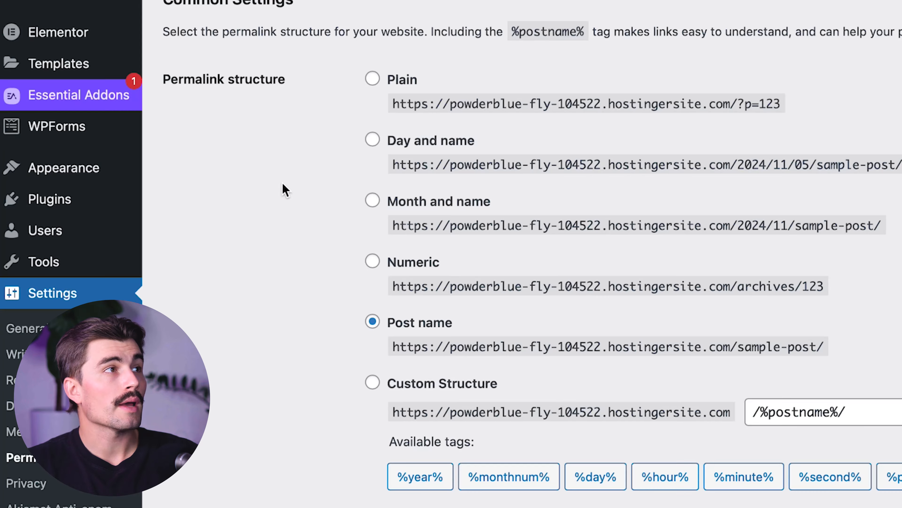
mouse_move(46, 241)
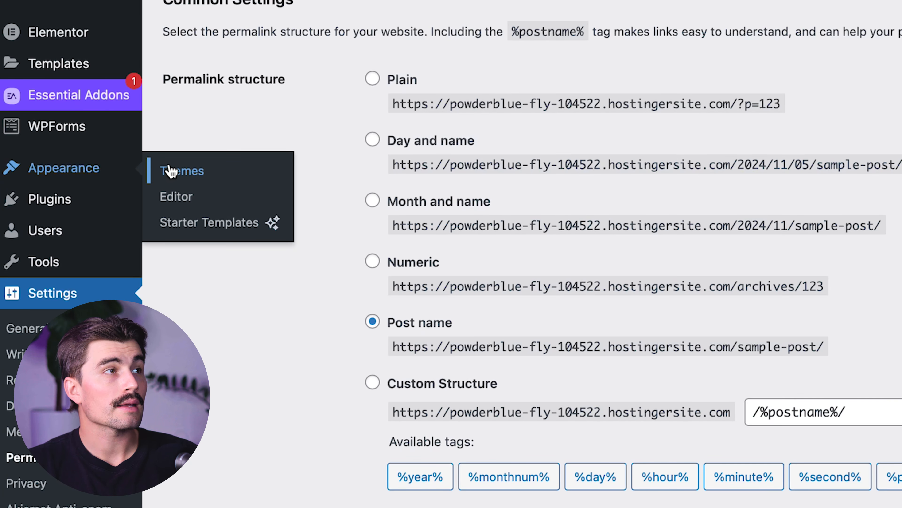
left_click(181, 173)
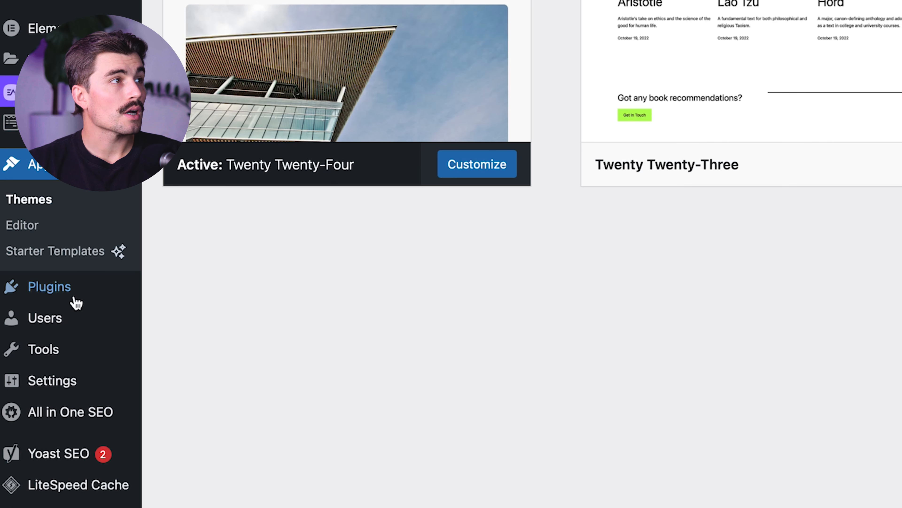
Step: Review the list of plugins installed on the site
mouse_move(32, 302)
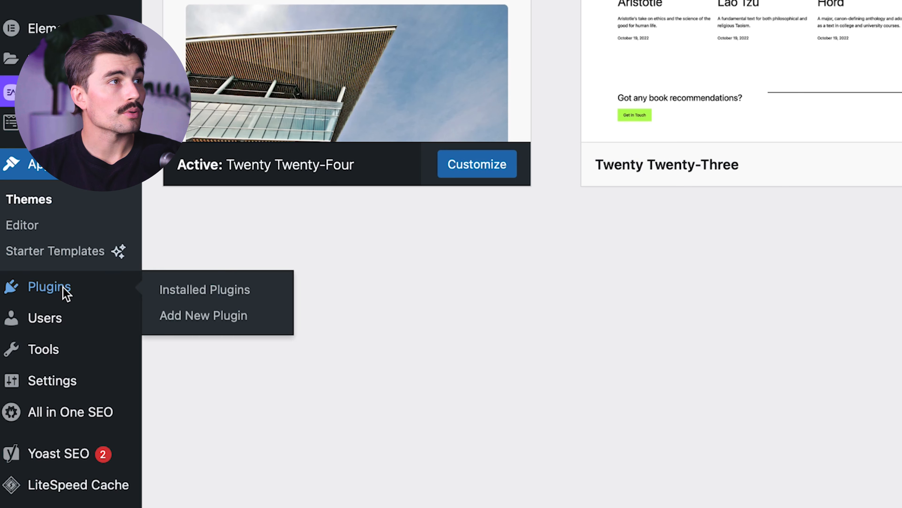
left_click(66, 293)
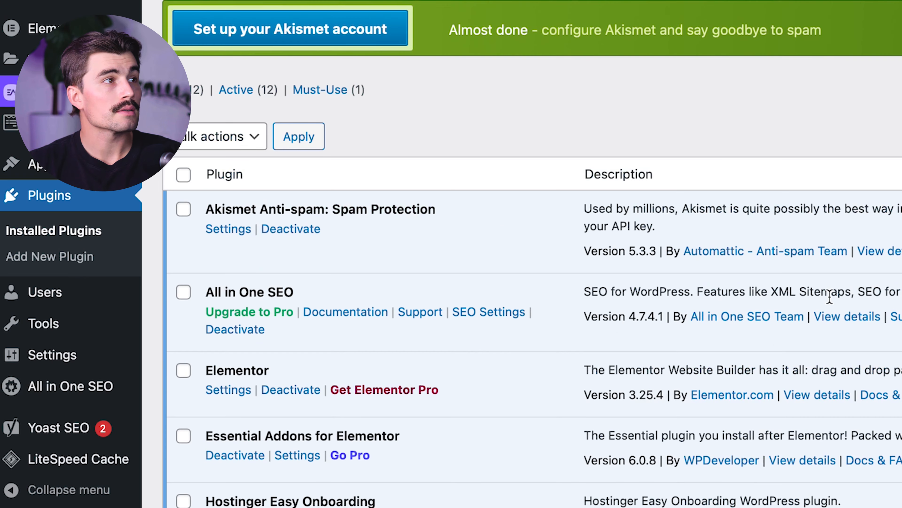
scroll(569, 263, "down", 5)
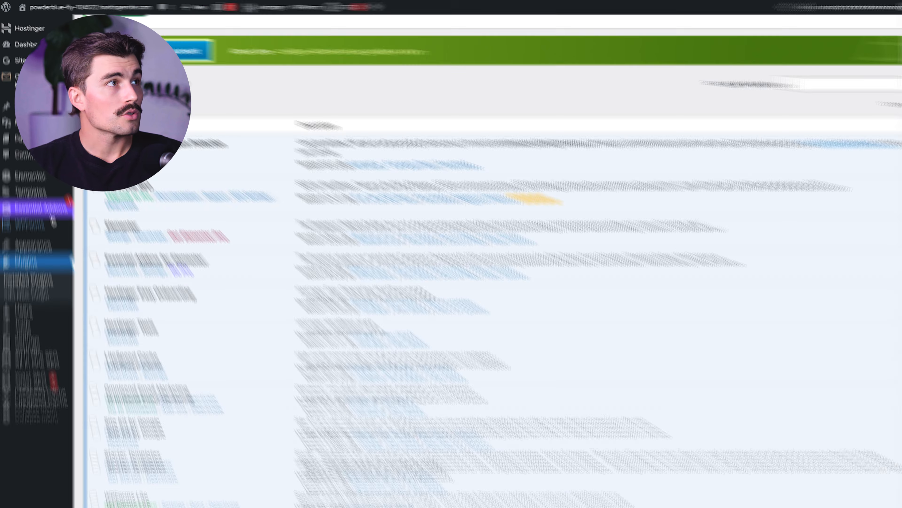
Step: Launch Starter Templates and choose to build with classic templates using the Elementor page builder
mouse_move(36, 246)
left_click(53, 359)
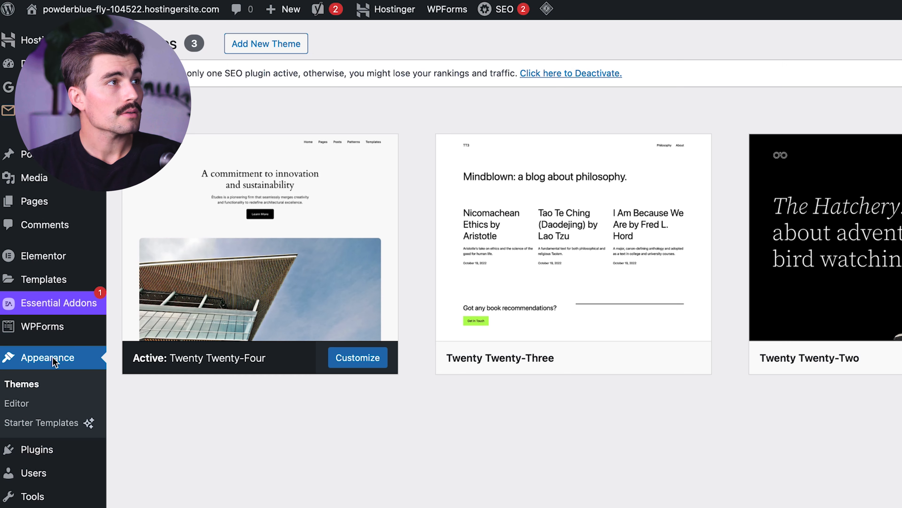
left_click(53, 424)
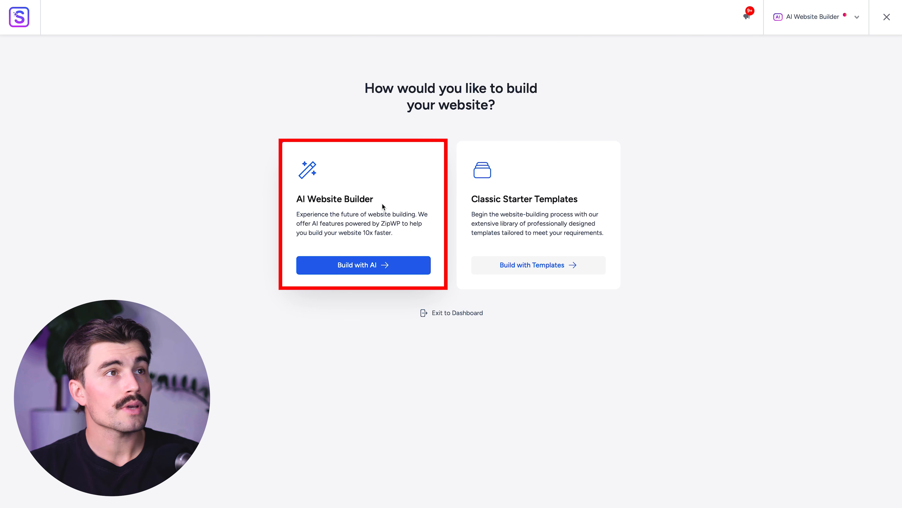
left_click(529, 269)
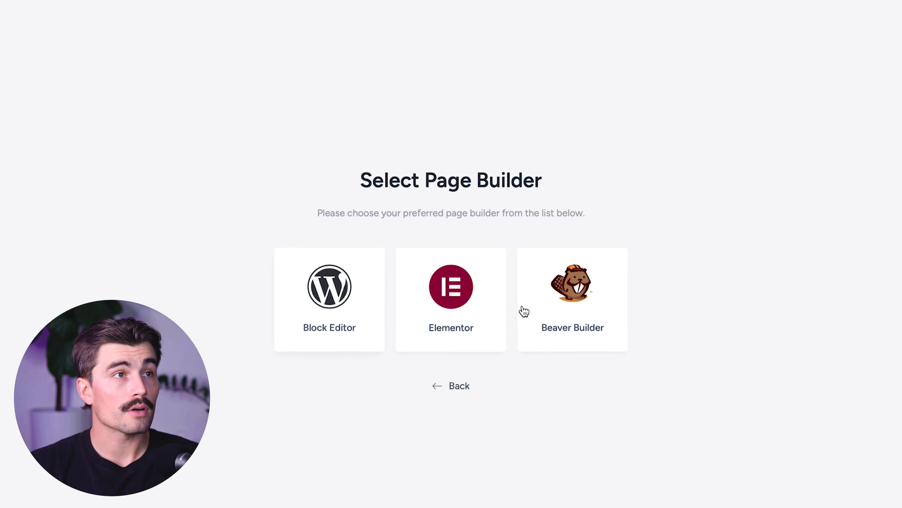
left_click(451, 306)
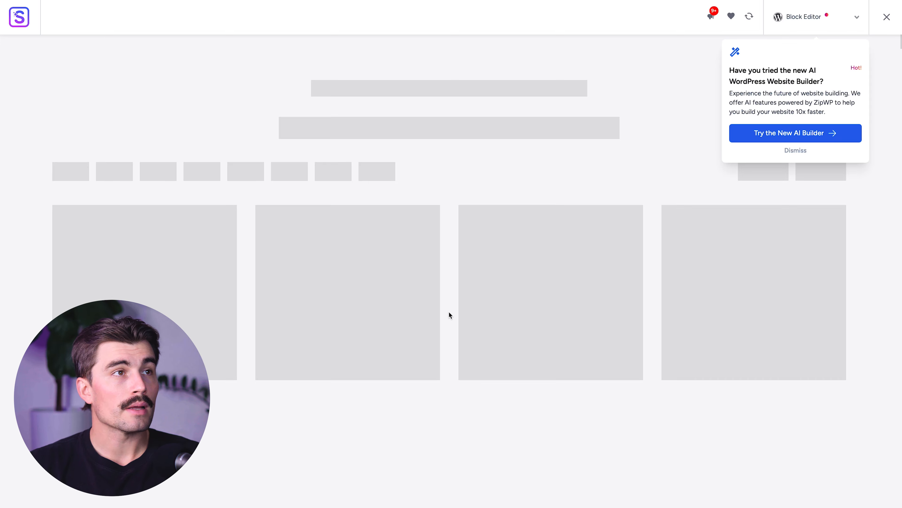
Step: Browse the Elementor starter templates and select the free Visual Artist Portfolio template
scroll(181, 129, "down", 1)
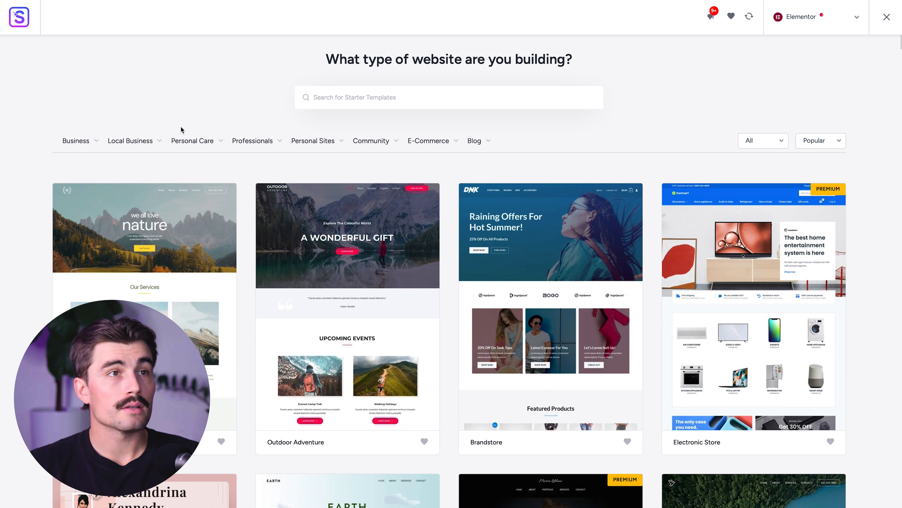
scroll(181, 129, "down", 5)
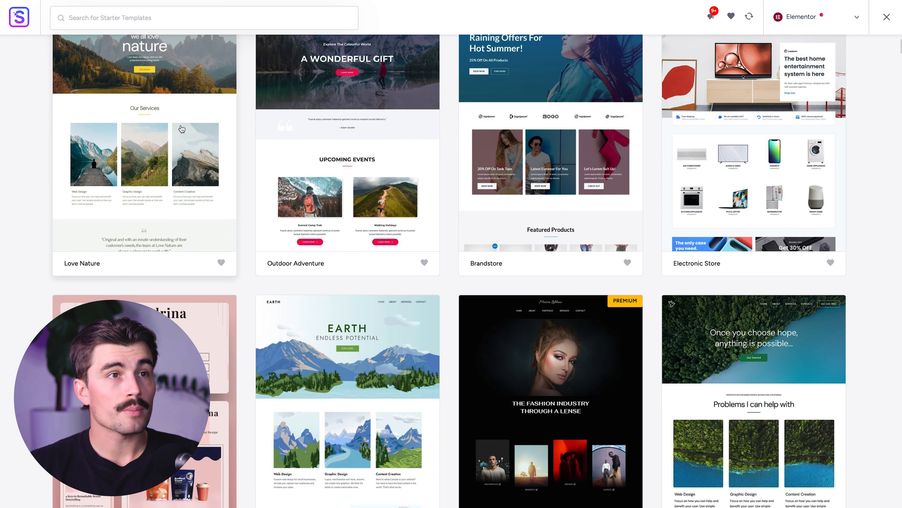
scroll(182, 128, "down", 7)
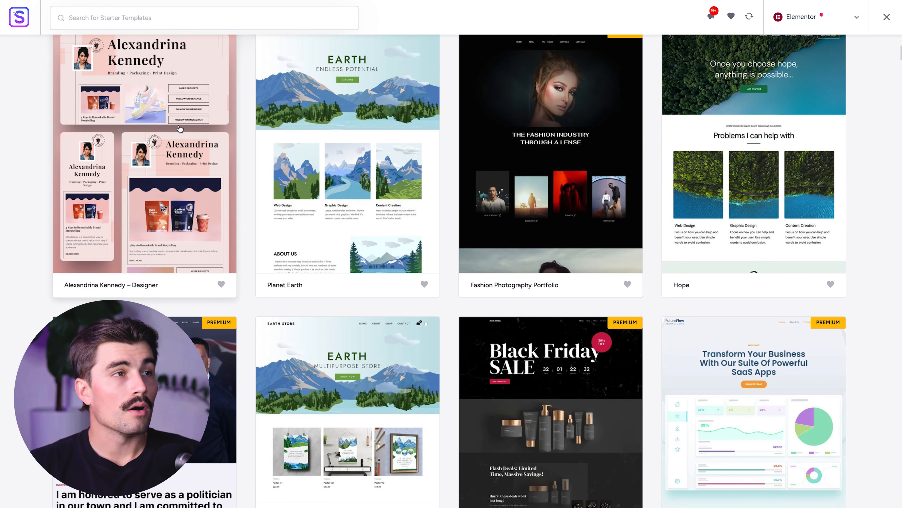
scroll(180, 129, "up", 13)
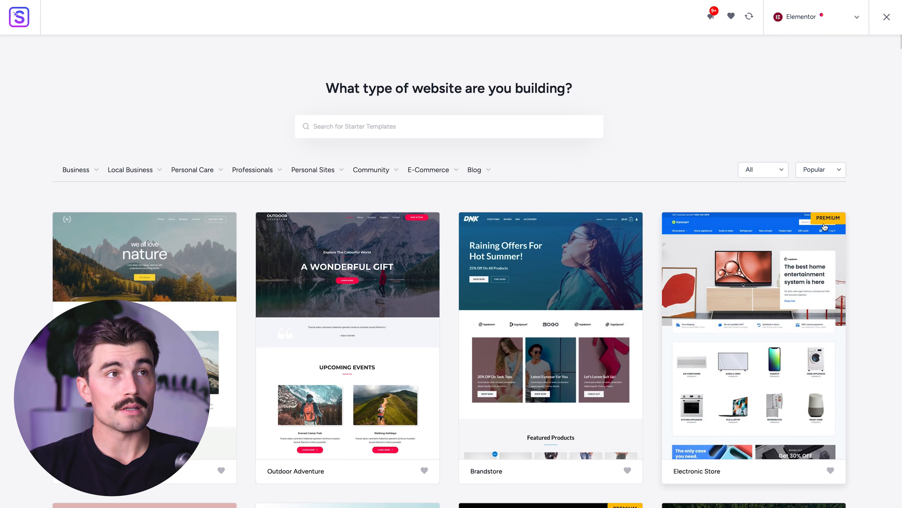
scroll(713, 231, "down", 10)
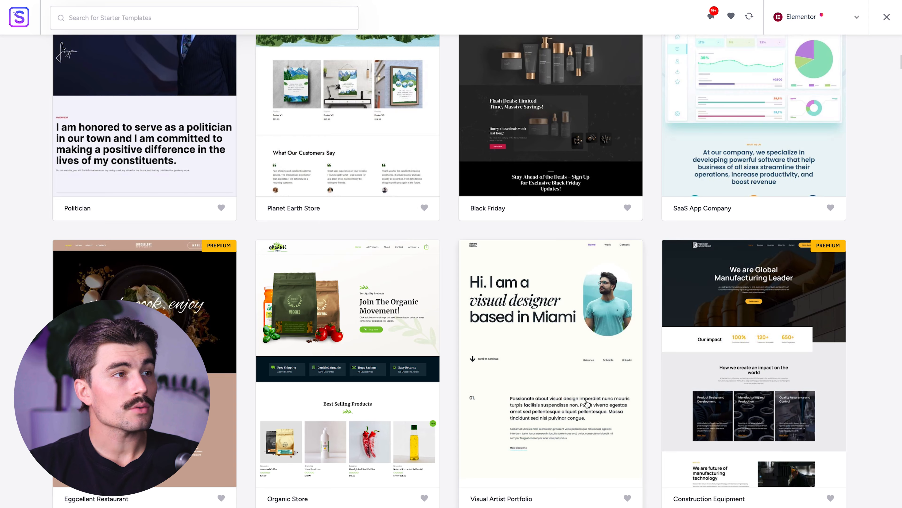
left_click(537, 334)
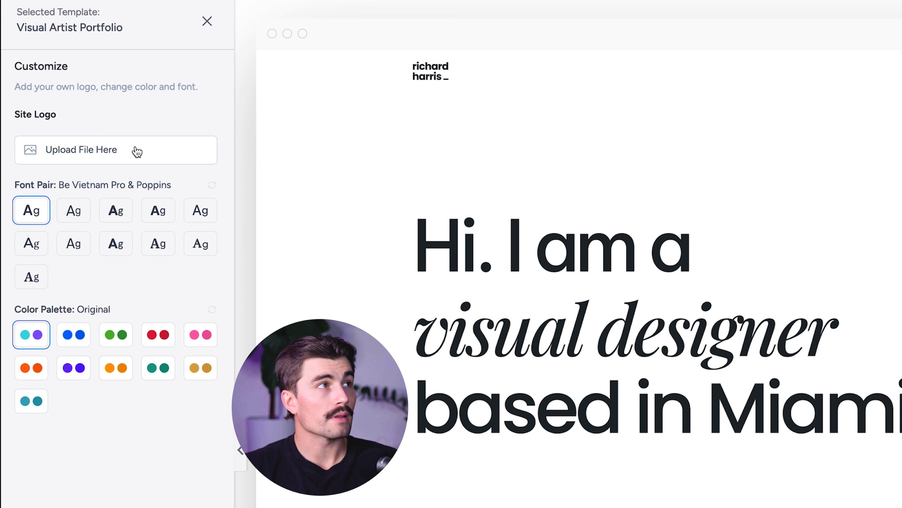
Step: Compare font pairs such as Plus Jakarta Sans & Manrope and Lexend & DM Sans on the template, and apply Manrope & Inter
left_click(73, 213)
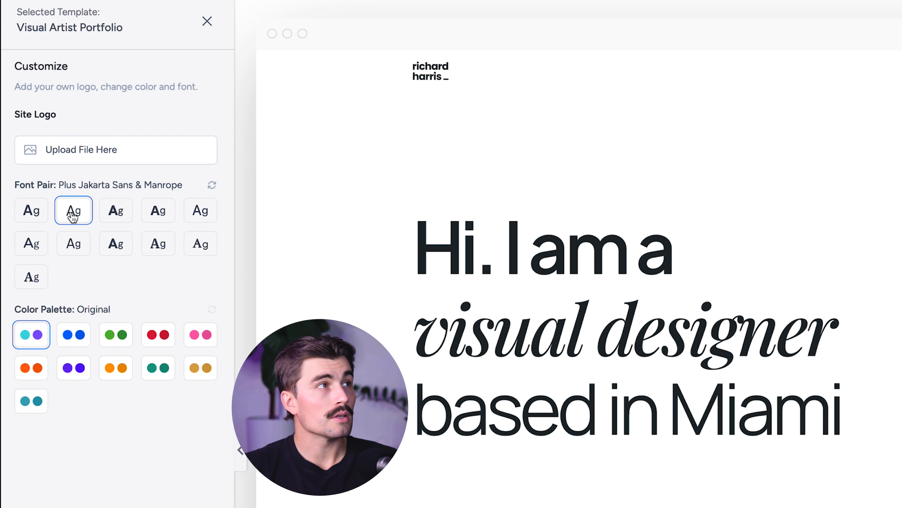
left_click(118, 212)
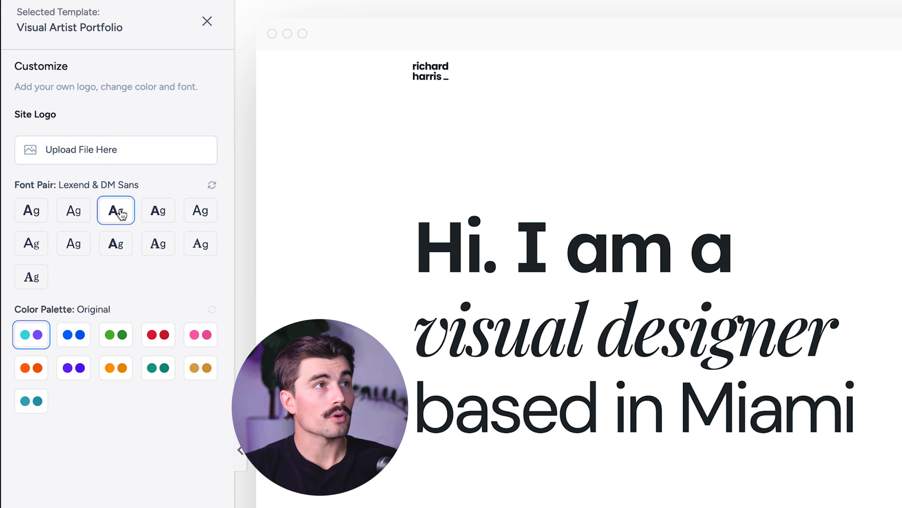
left_click(156, 217)
left_click(199, 213)
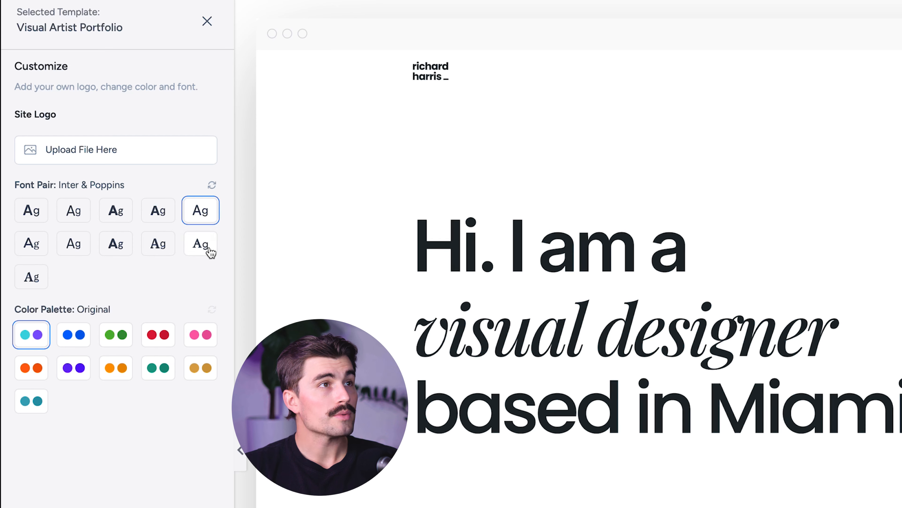
left_click(73, 245)
Step: Try the blue Style 1, green, red and pink color palettes on the template and look over the page preview
left_click(70, 331)
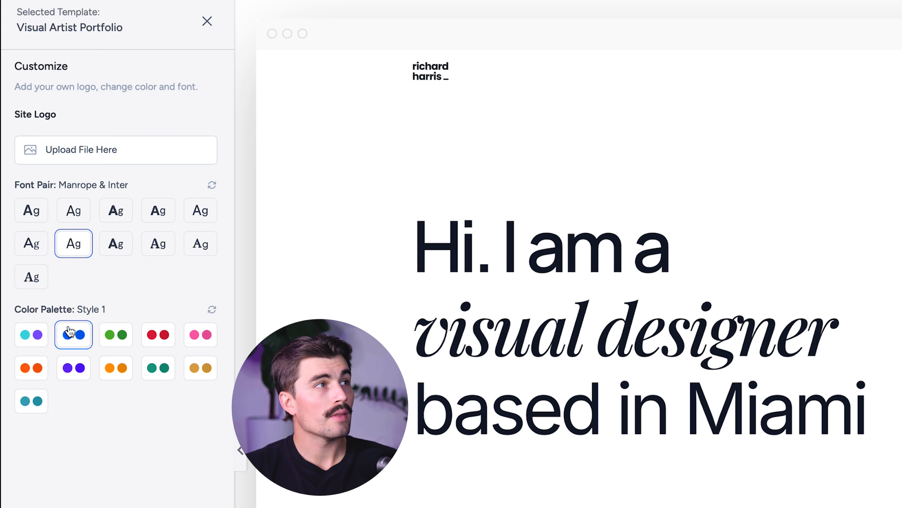
left_click(115, 337)
left_click(158, 339)
left_click(197, 342)
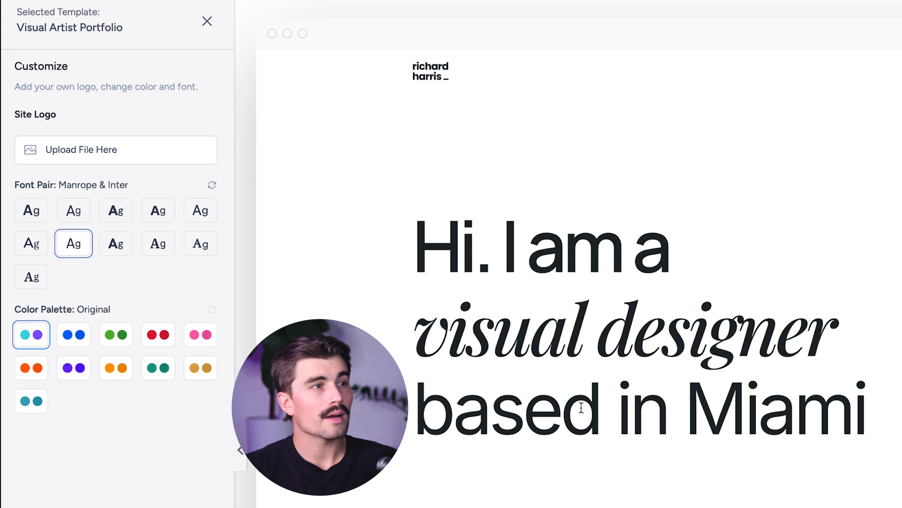
scroll(604, 405, "down", 5)
scroll(675, 405, "up", 5)
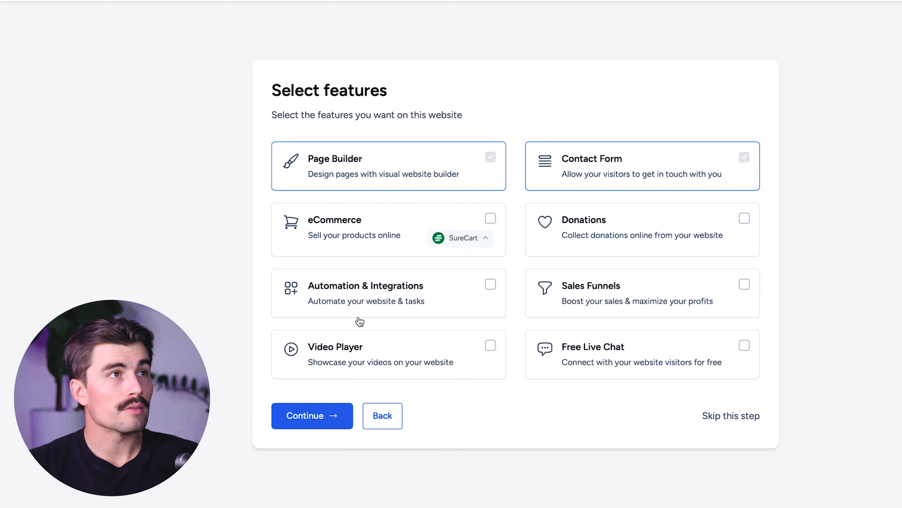
Step: Keep the default features, build the website with the Astra theme, and open the finished site
left_click(317, 420)
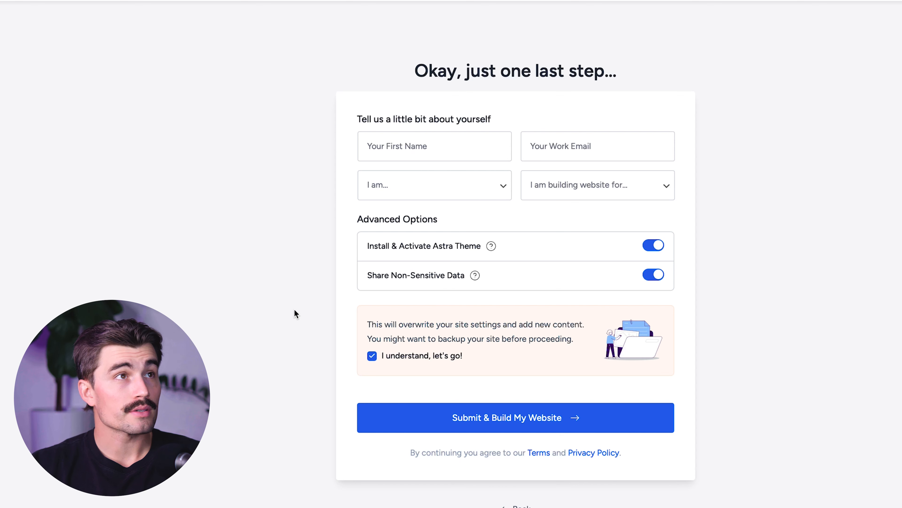
left_click(524, 423)
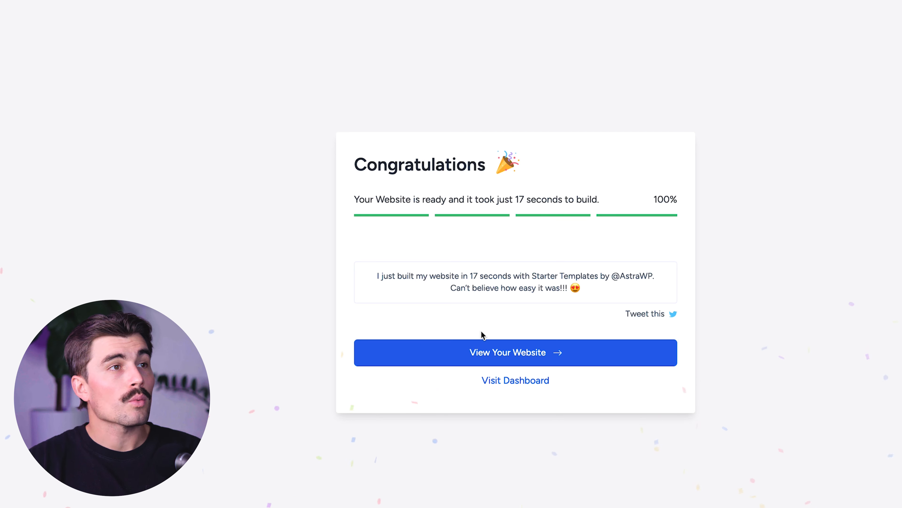
left_click(526, 355)
Step: Look over the new site's home page from the hero through the project and service sections
scroll(501, 354, "down", 20)
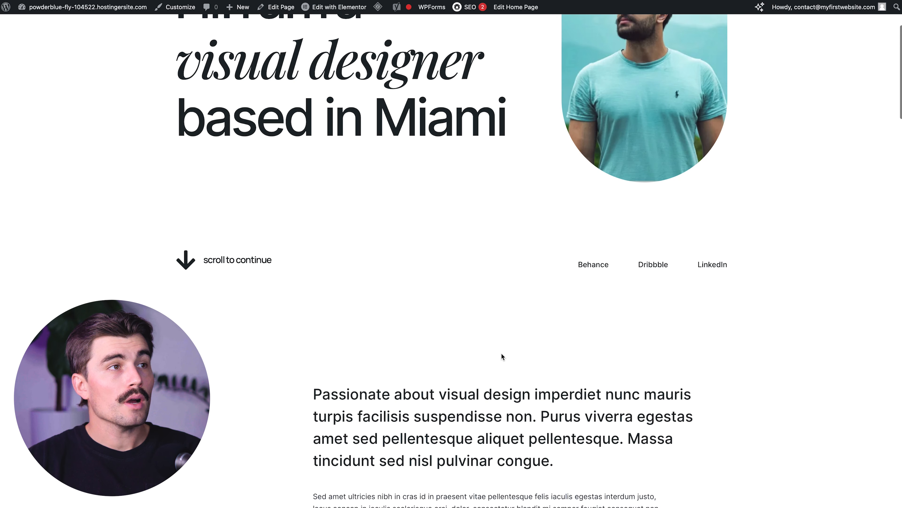
scroll(501, 356, "down", 15)
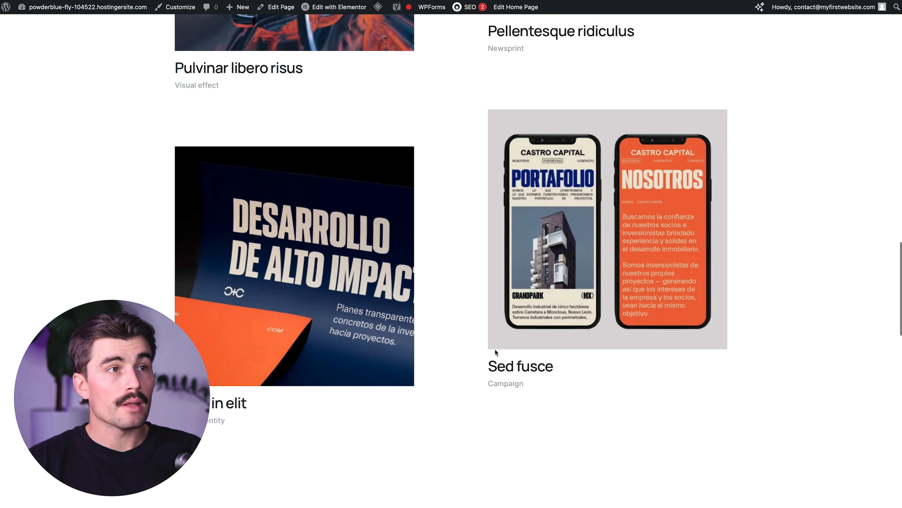
scroll(494, 348, "down", 10)
right_click(493, 348)
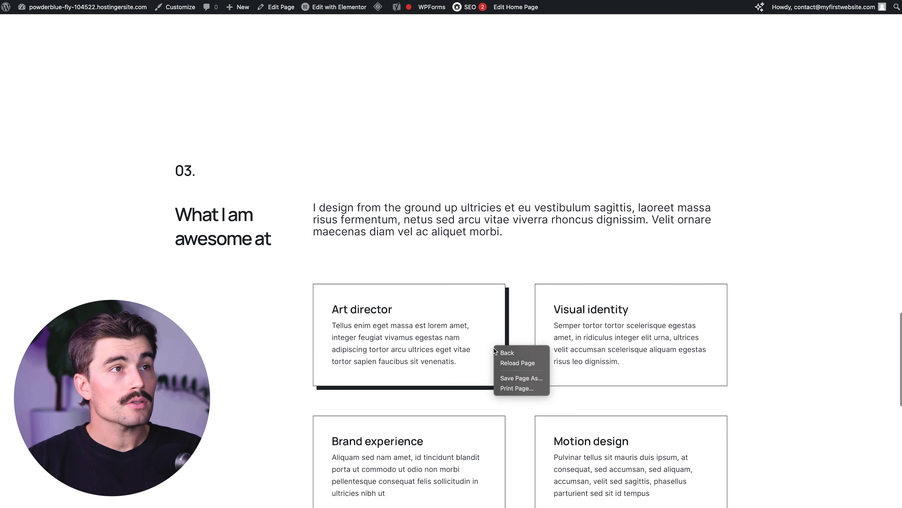
scroll(494, 348, "down", 8)
scroll(494, 349, "down", 5)
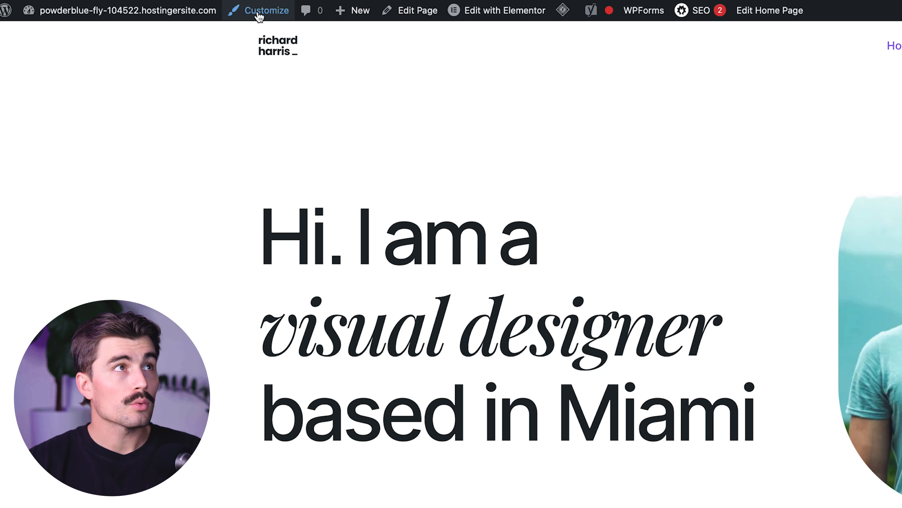
Step: Open the home page for editing with Elementor, move the Structure panel lower, and dismiss the Yoast SEO notice
mouse_move(483, 16)
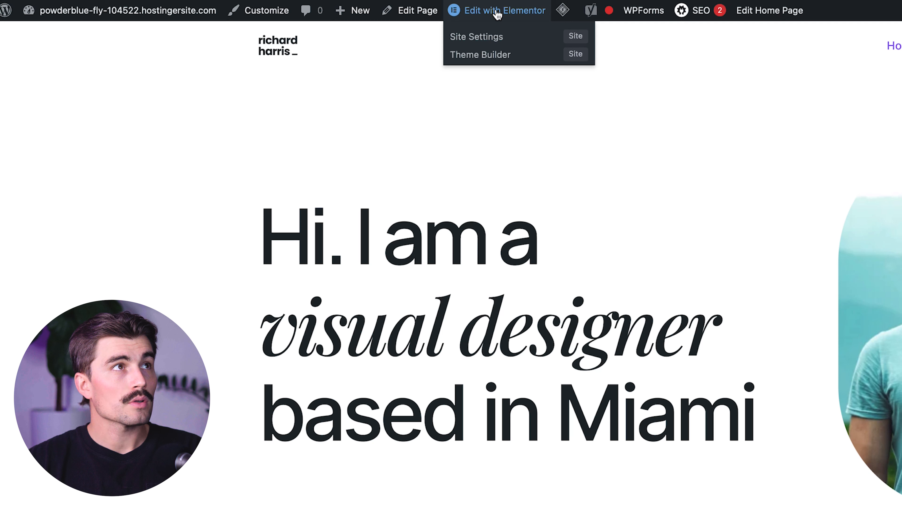
left_click(498, 10)
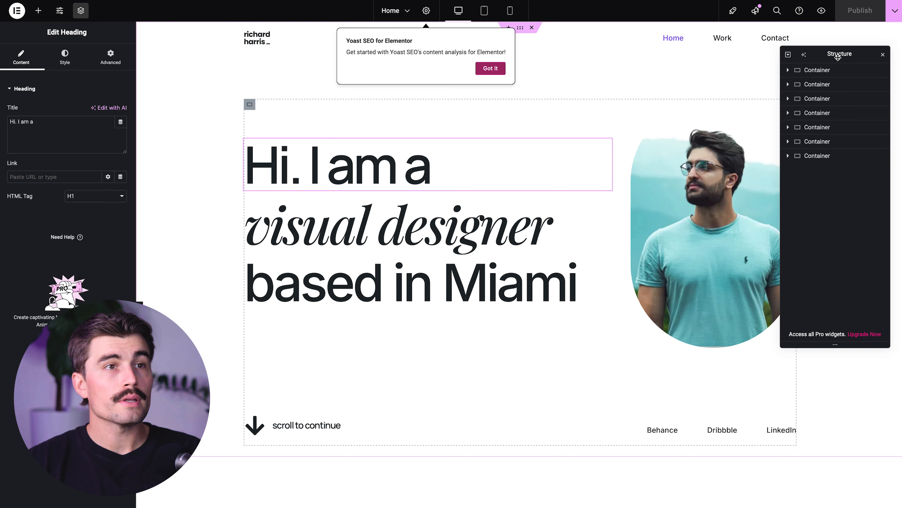
left_click_drag(840, 55, 836, 204)
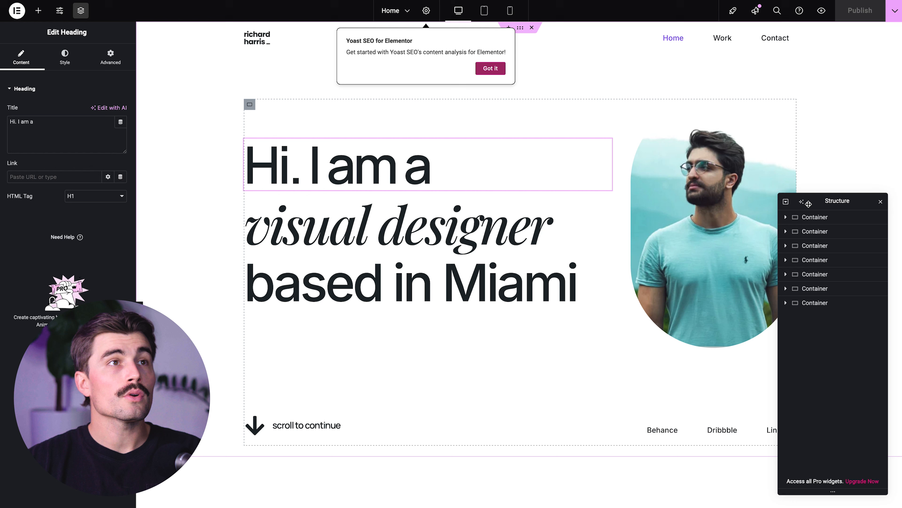
left_click(491, 69)
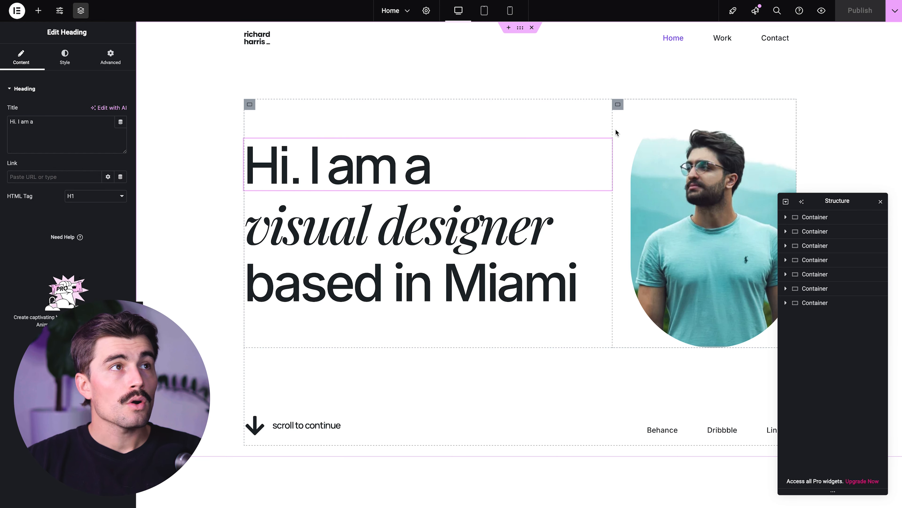
Step: Rewrite the three hero headings as a first-name greeting that ends in "and I LOVE cameras."
left_click(515, 176)
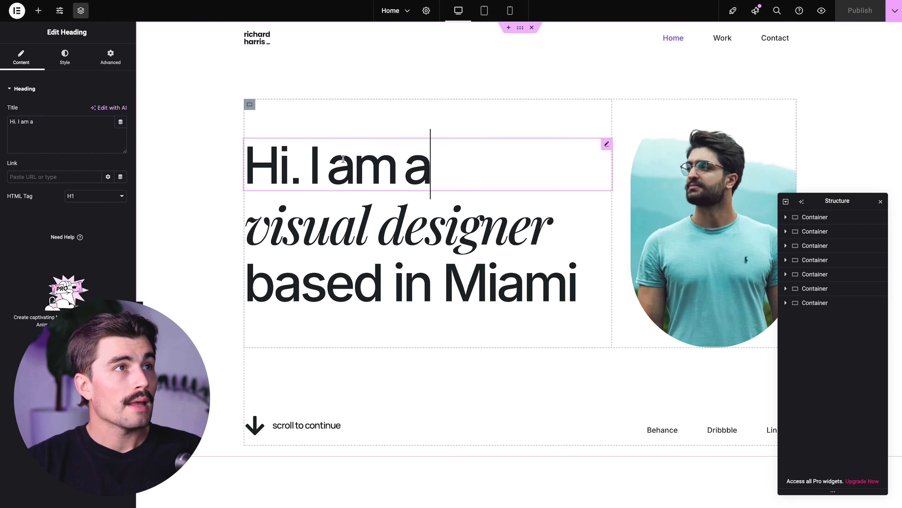
triple_click(395, 156)
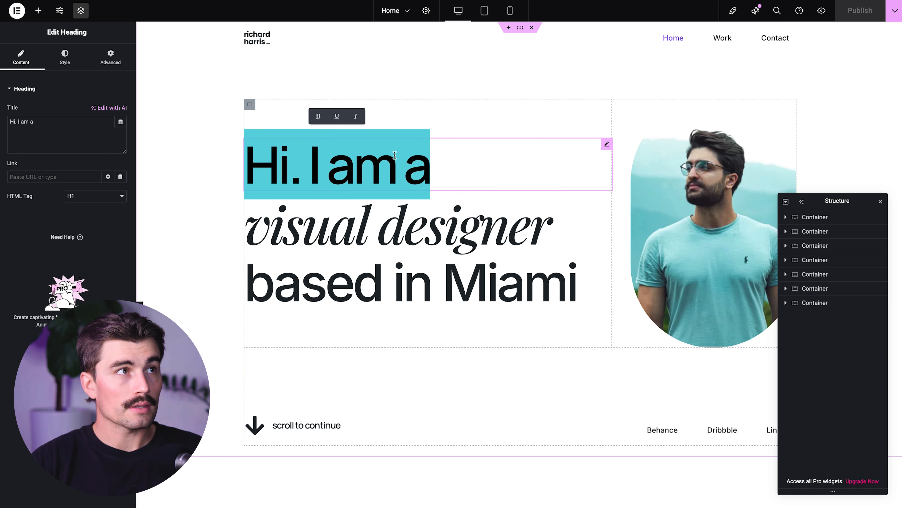
type("H")
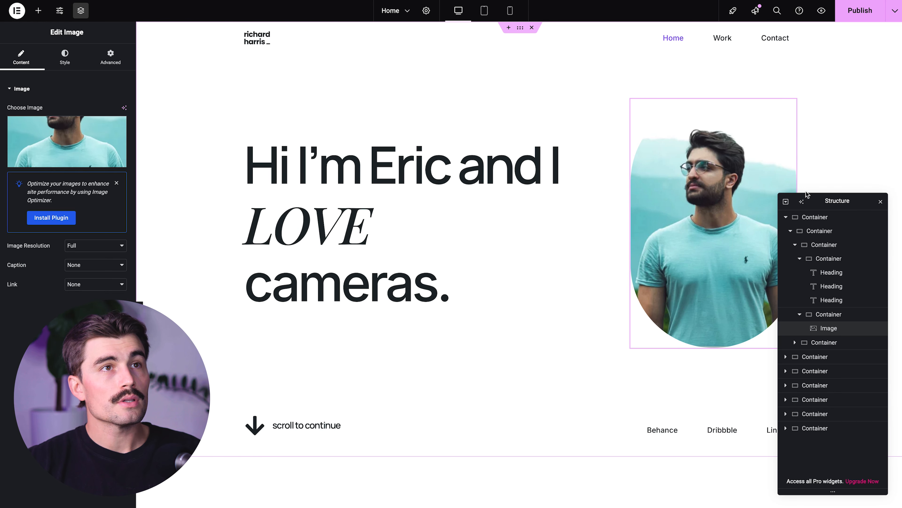
Step: Search the stock images for "camera" and replace the hero portrait with the hand-held Sony camera photo at original size
left_click_drag(802, 192, 734, 379)
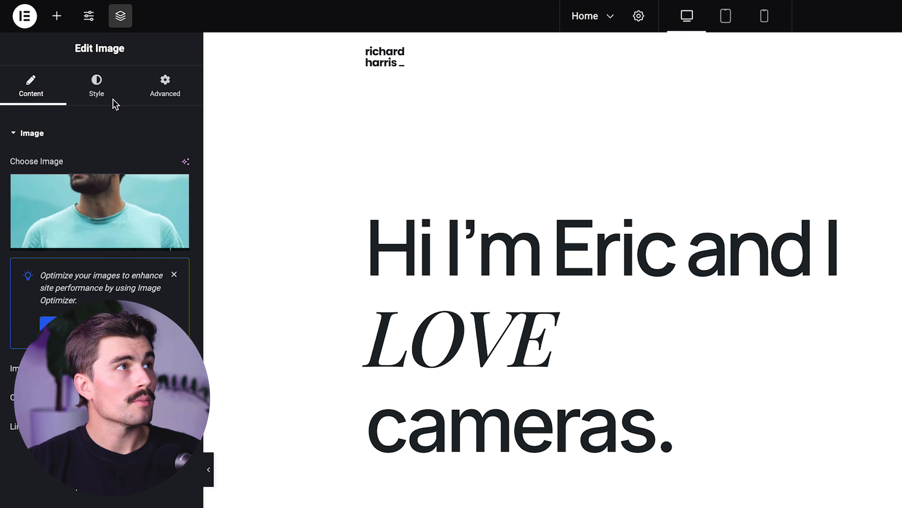
left_click(99, 214)
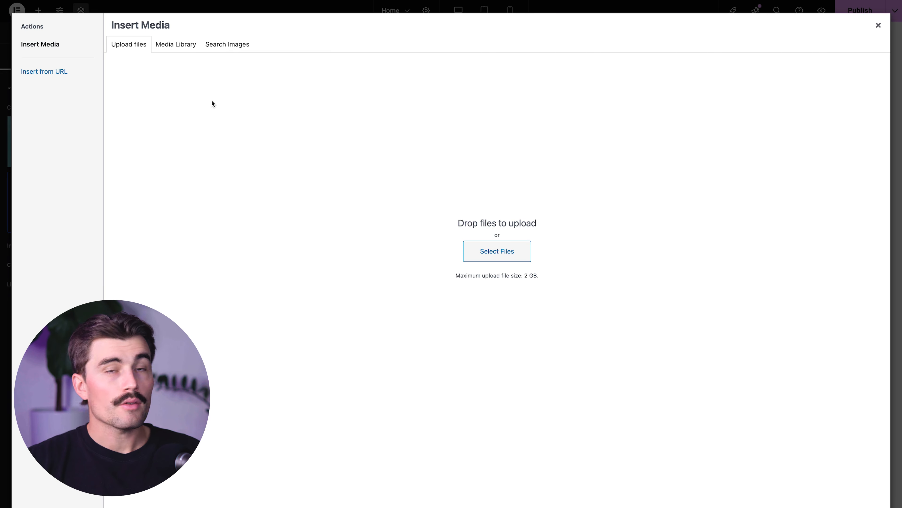
left_click(222, 45)
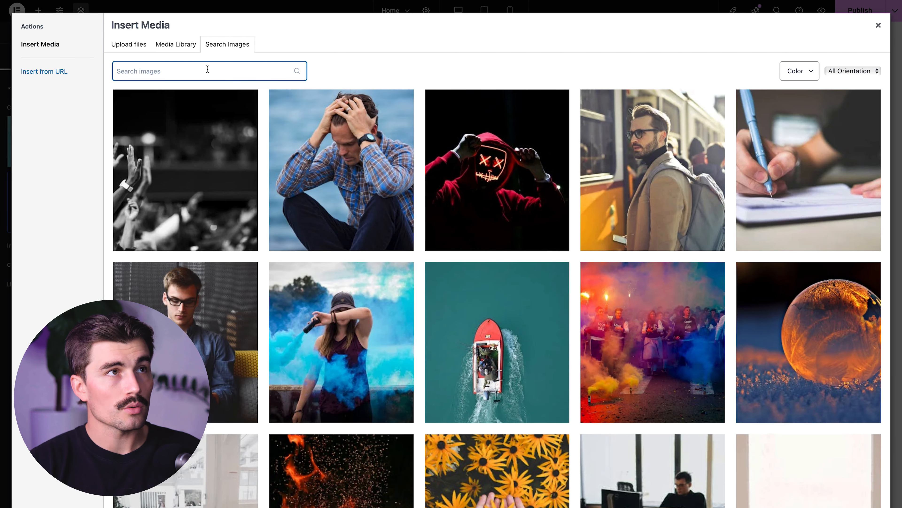
type("camera")
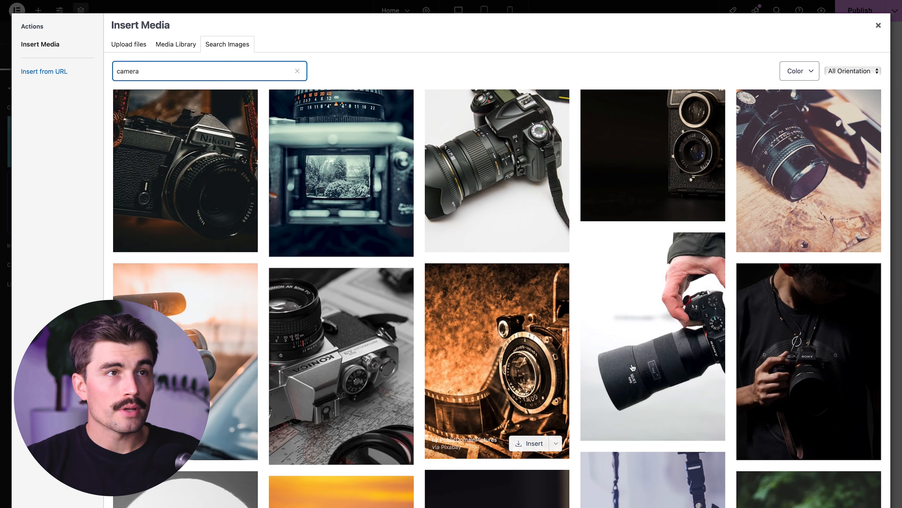
left_click(664, 332)
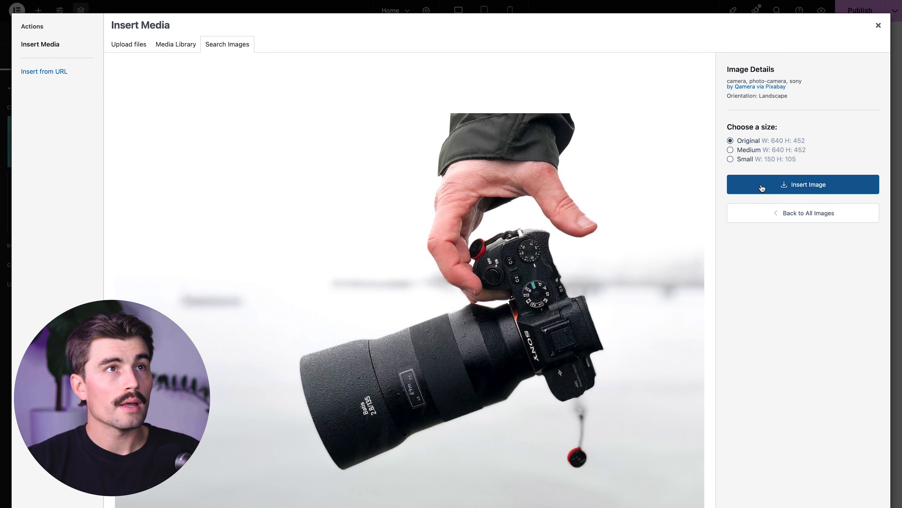
left_click(762, 188)
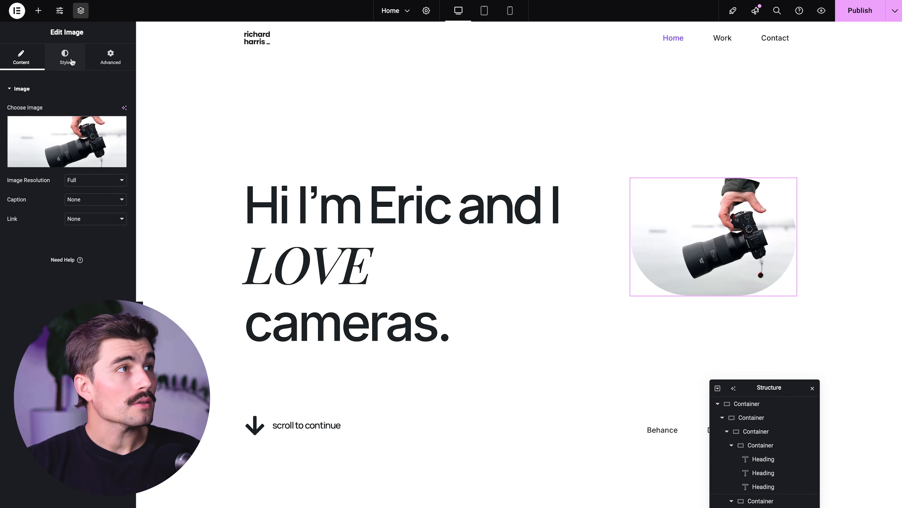
Step: Collapse the page structure tree, then hide the hero container and show it again
left_click(72, 61)
left_click_drag(839, 143, 849, 160)
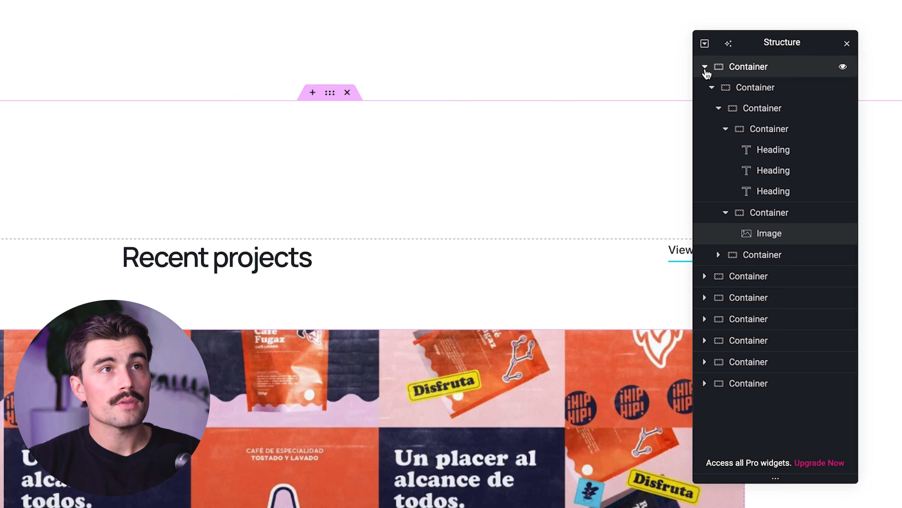
left_click(705, 70)
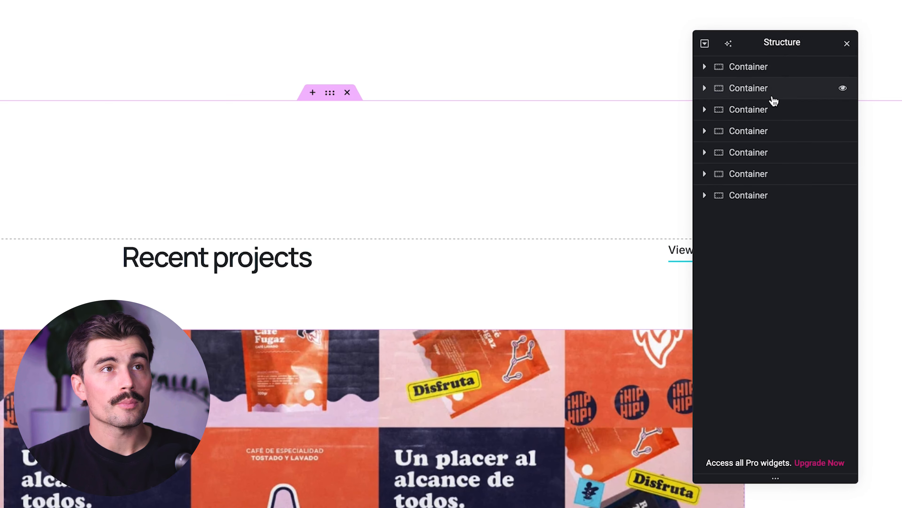
scroll(544, 137, "up", 5)
scroll(544, 136, "up", 4)
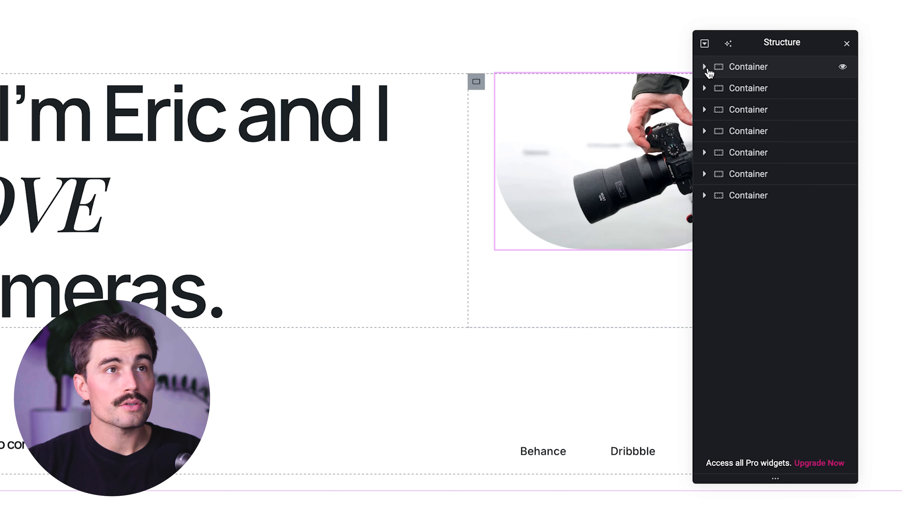
left_click(845, 69)
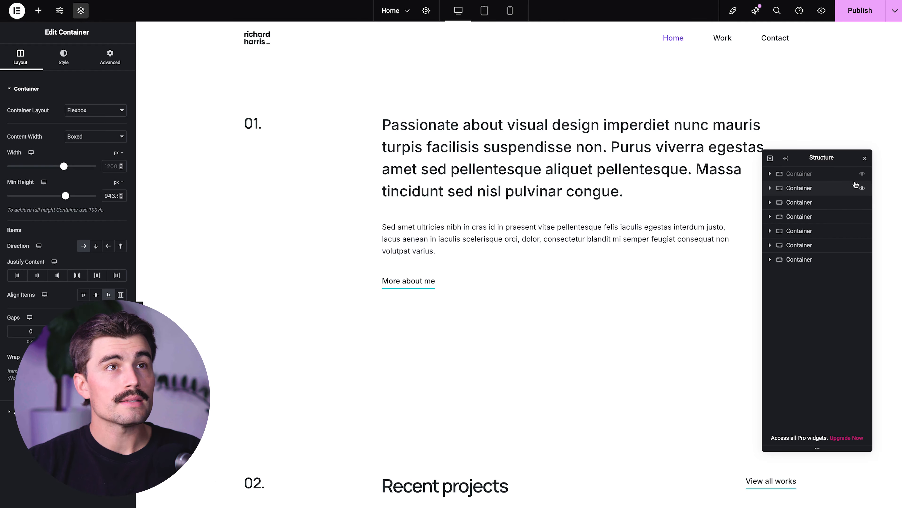
left_click(863, 175)
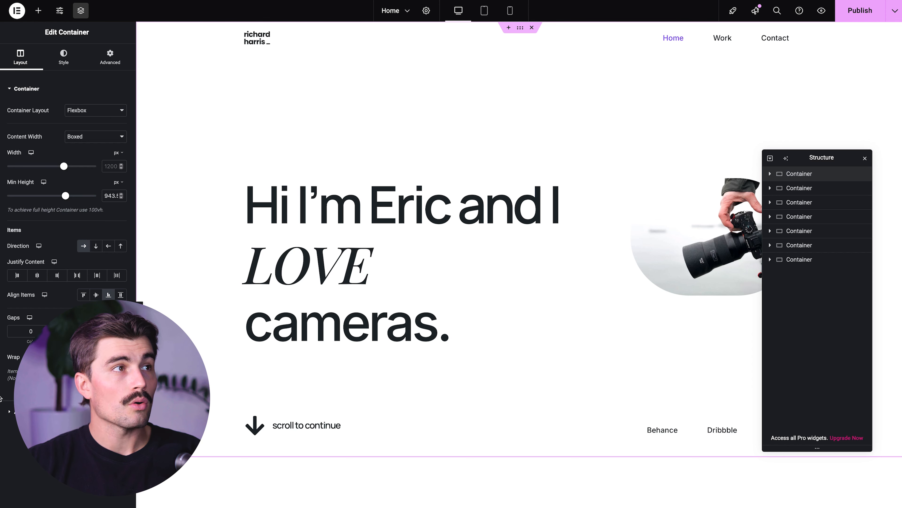
Step: Expand the hero container in the structure, collapse its image container, and look over the page down to the contact section
left_click(770, 174)
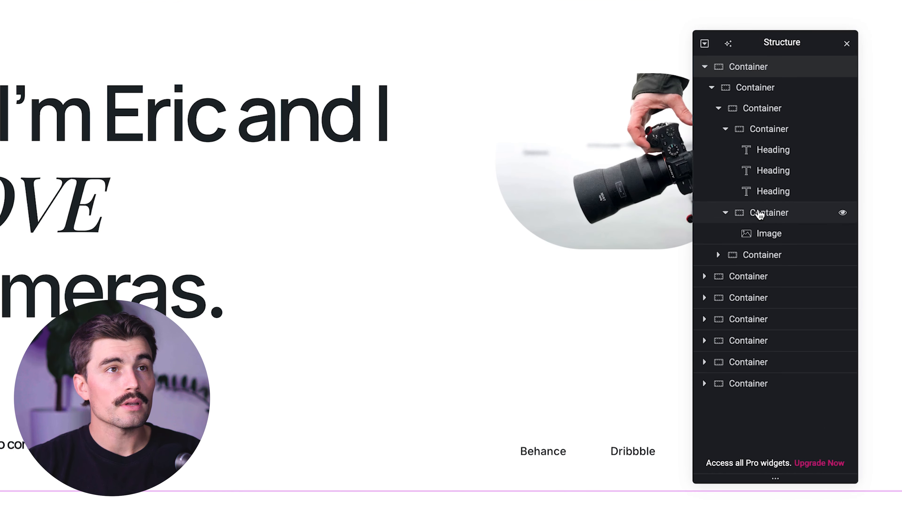
left_click(726, 215)
scroll(372, 199, "down", 5)
scroll(371, 199, "down", 15)
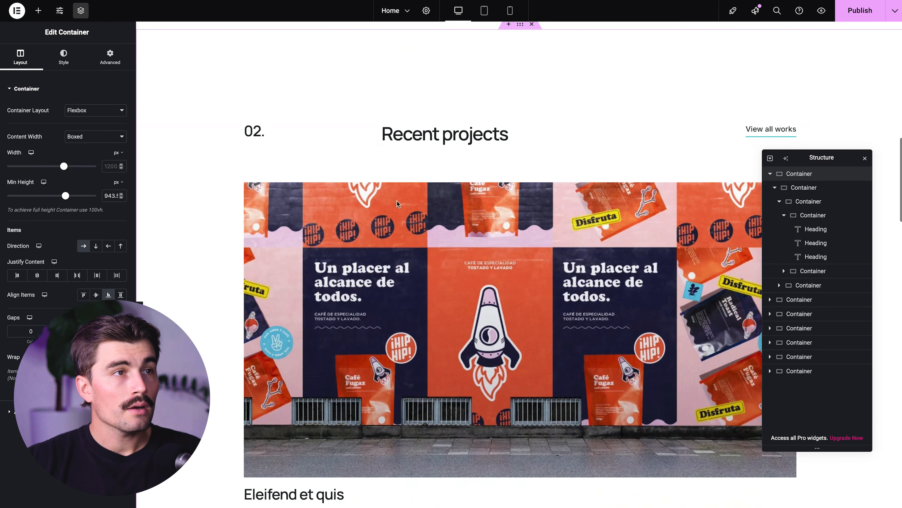
scroll(397, 204, "down", 15)
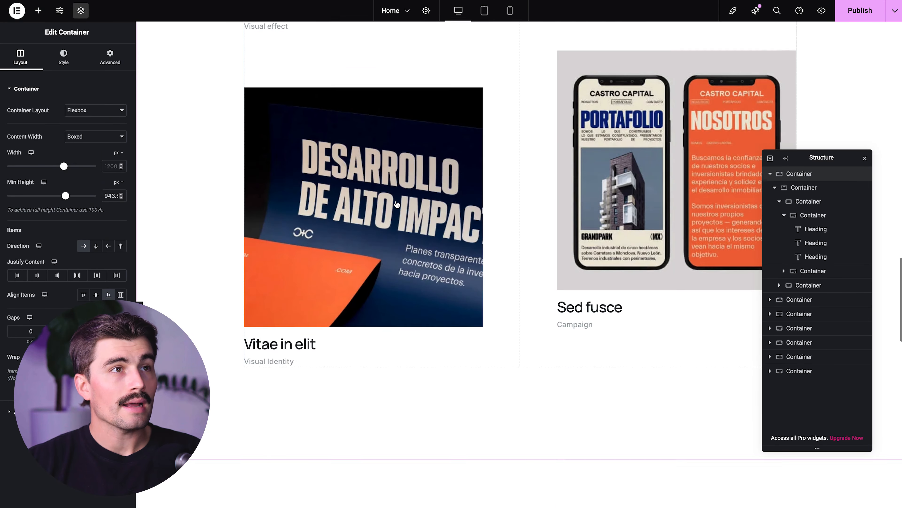
scroll(397, 204, "down", 15)
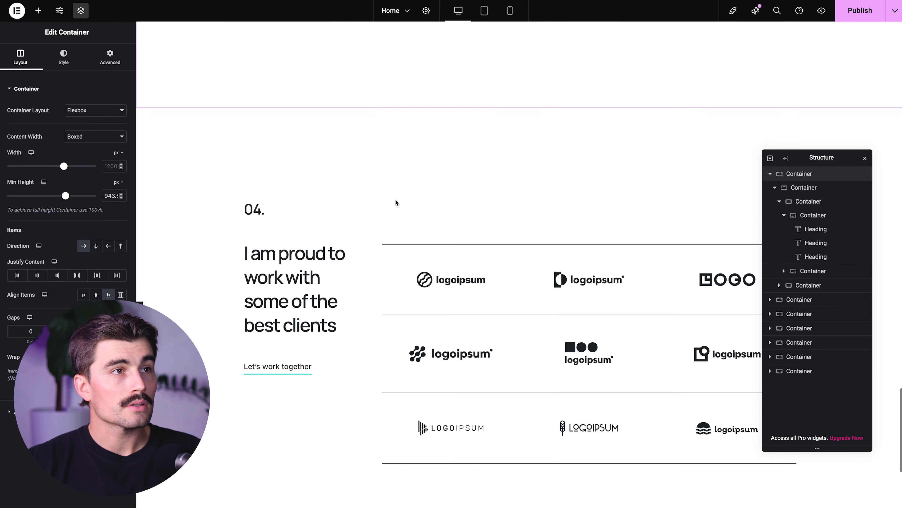
scroll(395, 199, "down", 10)
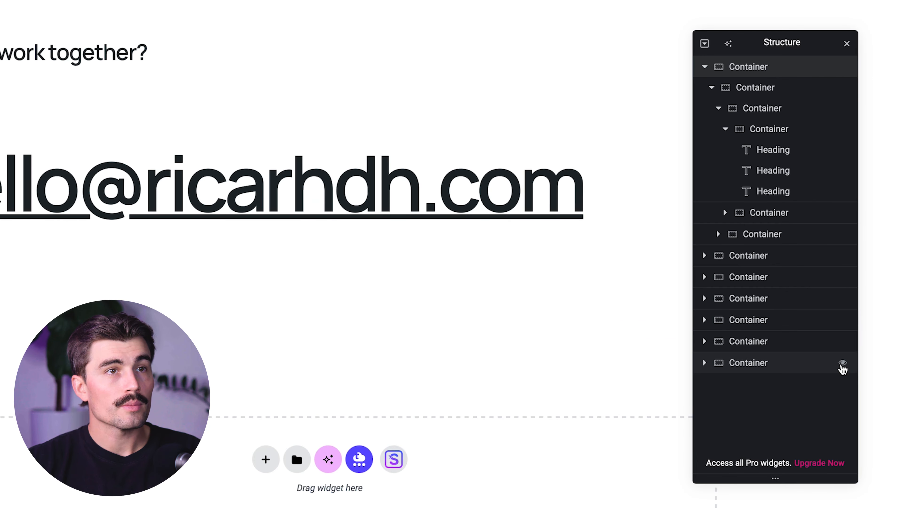
Step: Hide the services, clients, testimonial and contact containers at the end of the page structure
left_click(843, 363)
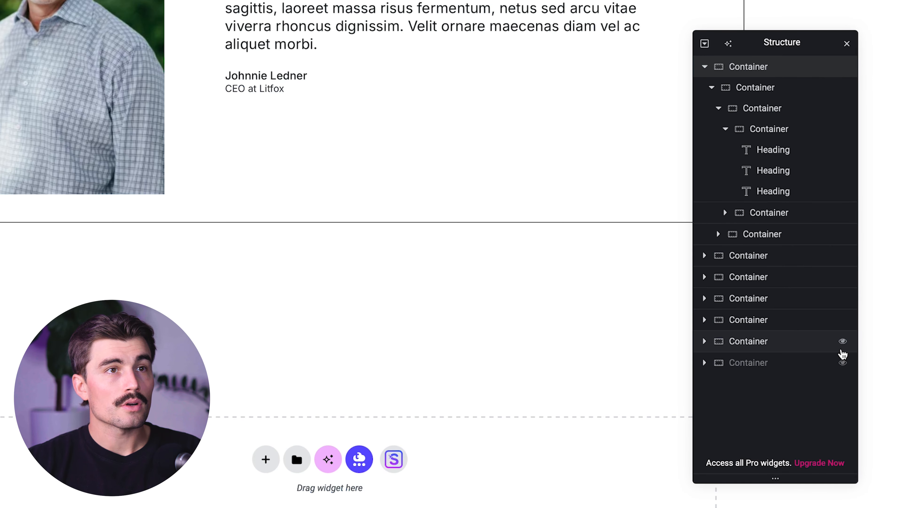
left_click(843, 342)
left_click(842, 320)
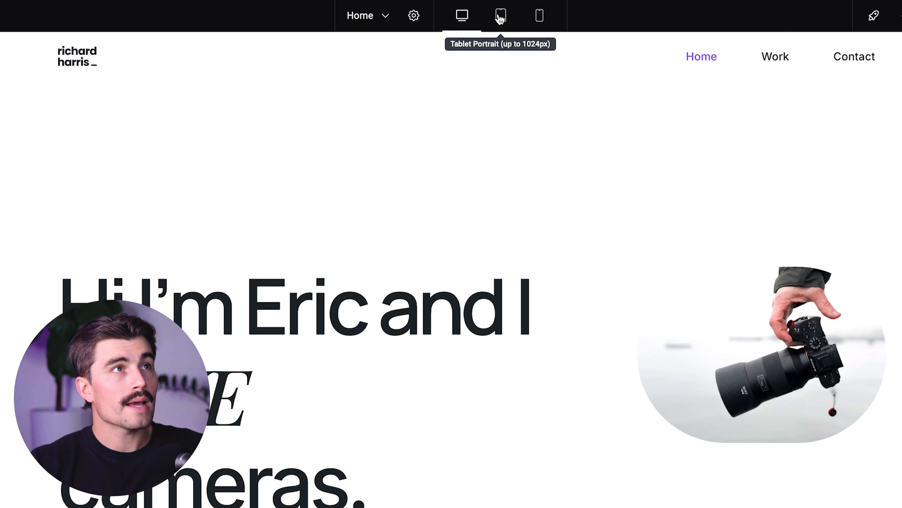
Step: Preview the home page in the tablet portrait and mobile portrait layouts and check its sections
left_click(500, 18)
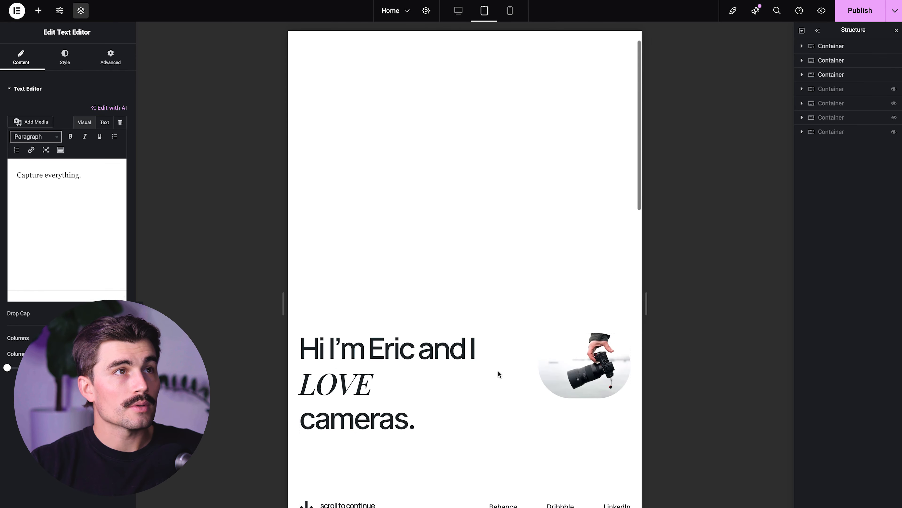
scroll(497, 369, "down", 10)
left_click(509, 10)
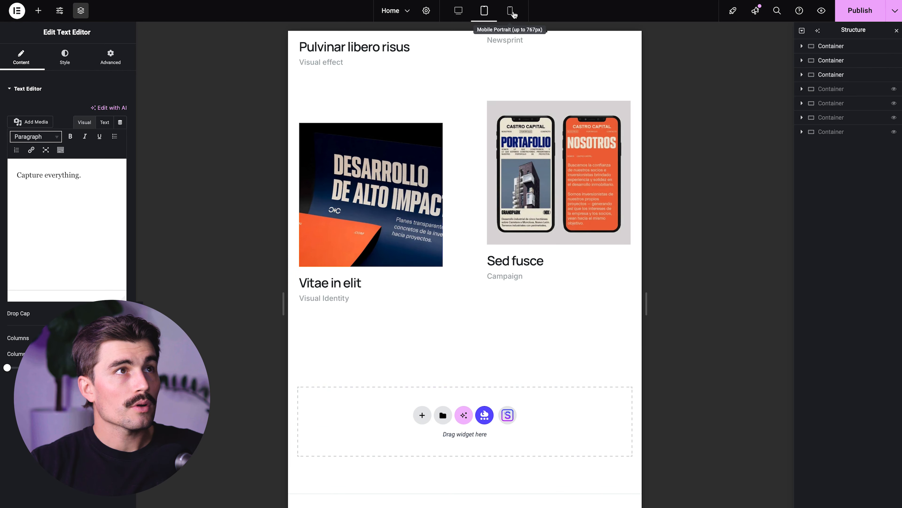
scroll(499, 185, "up", 10)
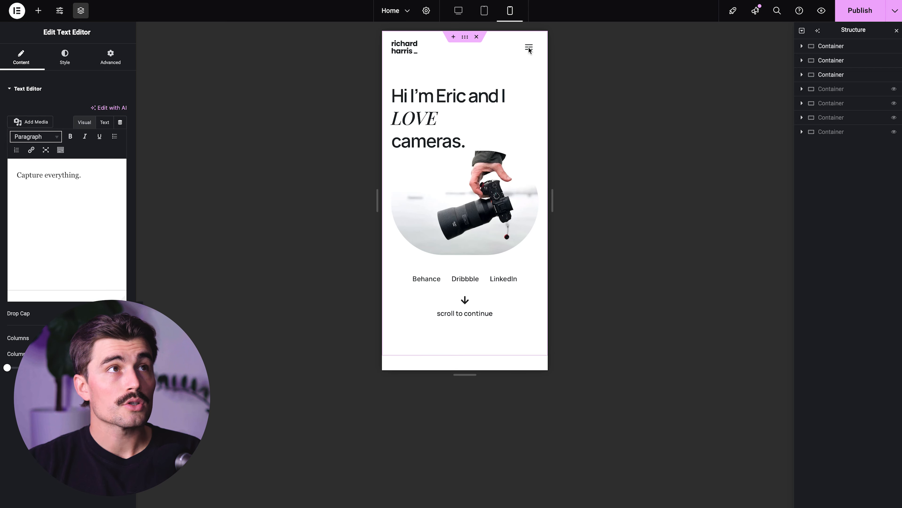
scroll(496, 138, "down", 10)
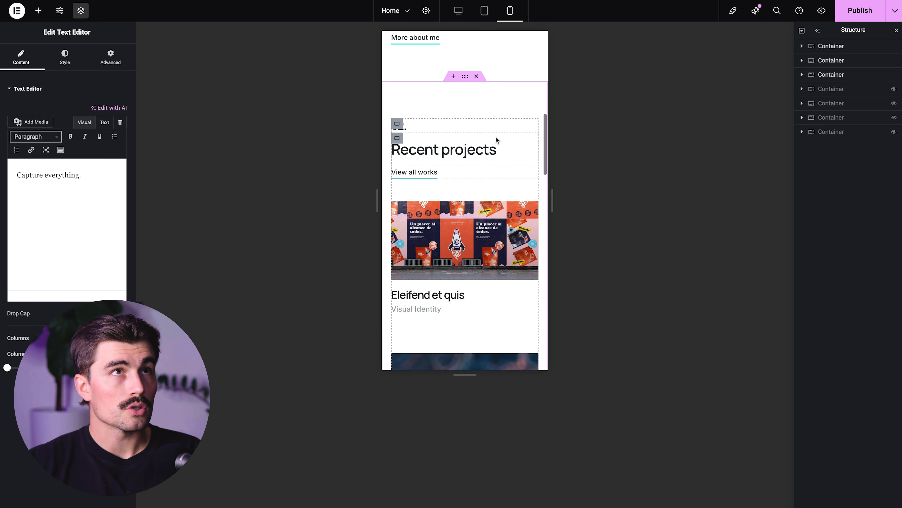
Step: Publish the customized home page, open the live page, and look it over from the hero section downward
scroll(497, 132, "up", 10)
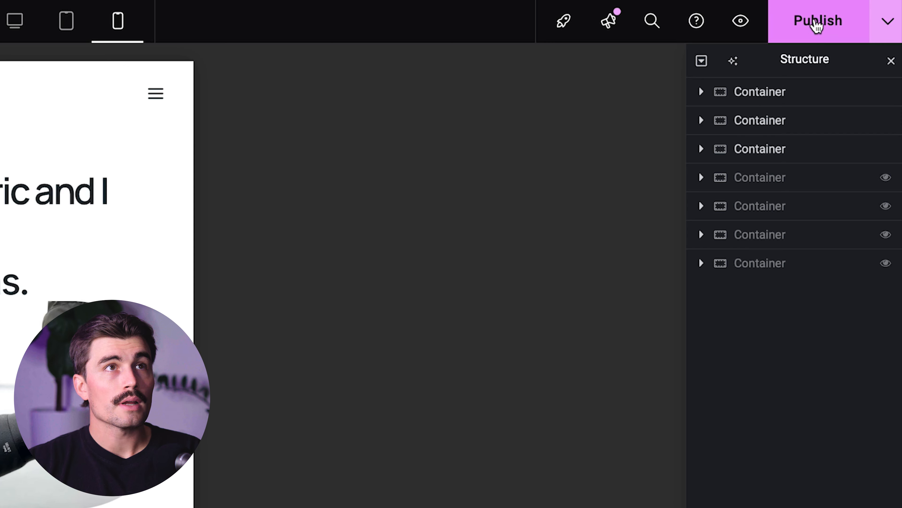
left_click(817, 22)
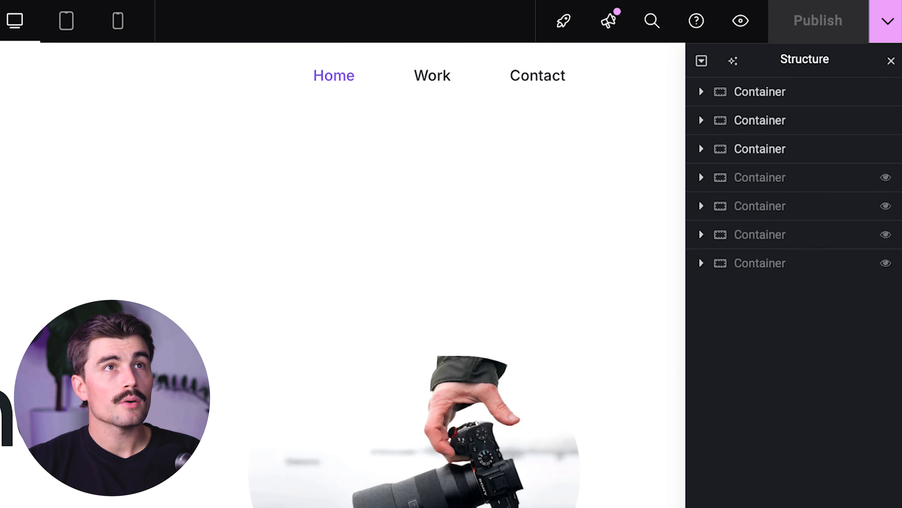
left_click(887, 26)
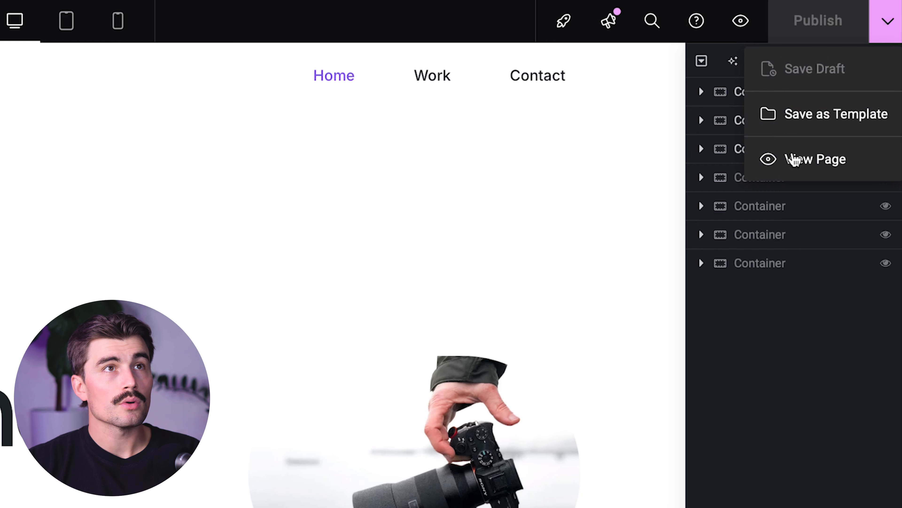
left_click(814, 159)
scroll(815, 149, "down", 15)
scroll(814, 148, "down", 20)
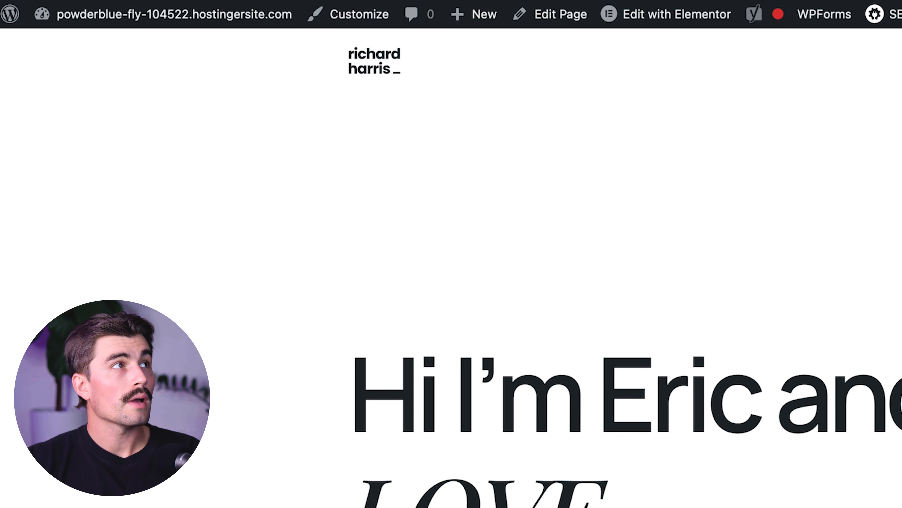
Step: Go to the WordPress dashboard and add a new WPForms form based on the Simple Contact Form template
mouse_move(5, 9)
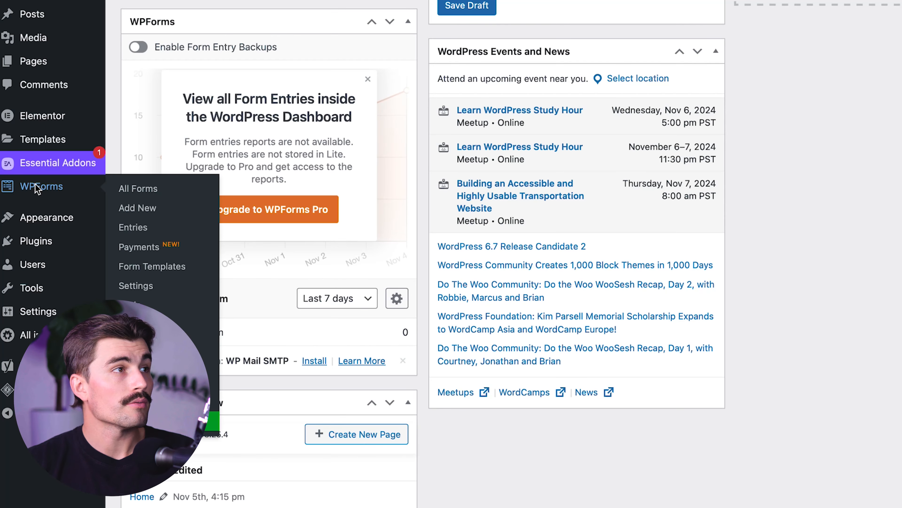
left_click(37, 189)
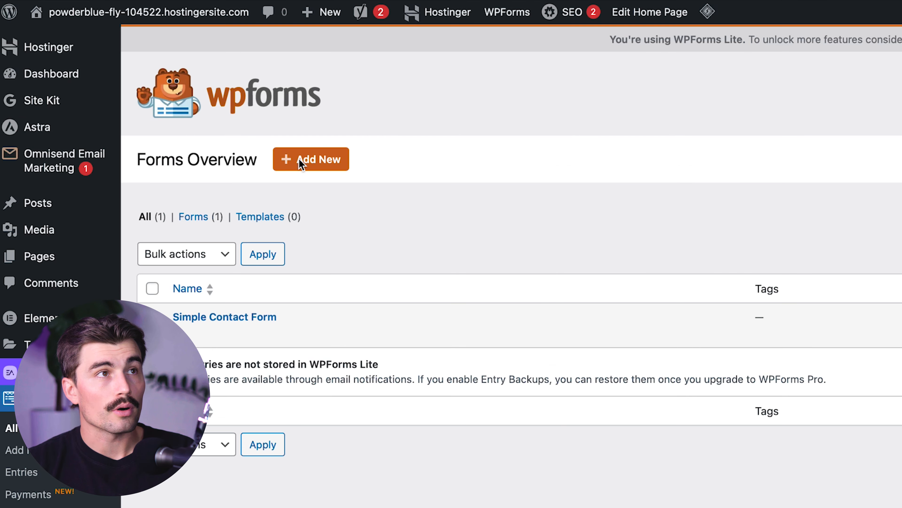
left_click(300, 161)
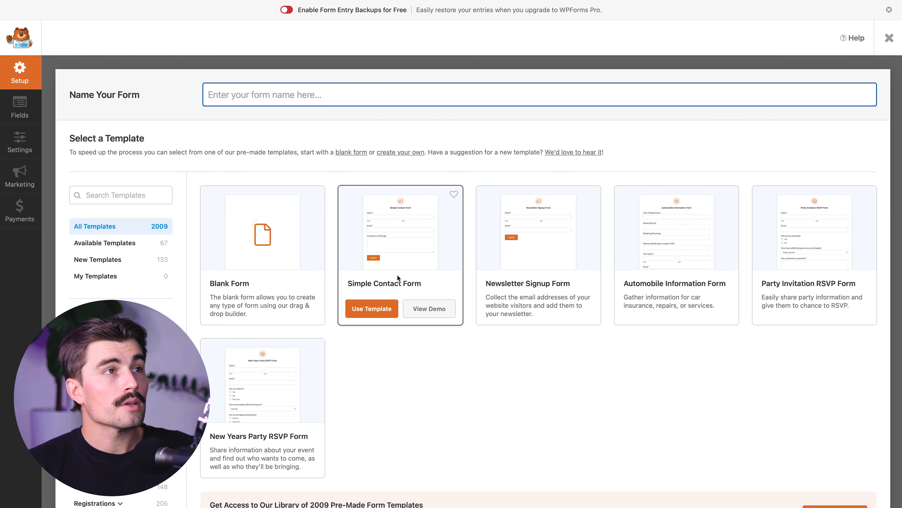
left_click(371, 308)
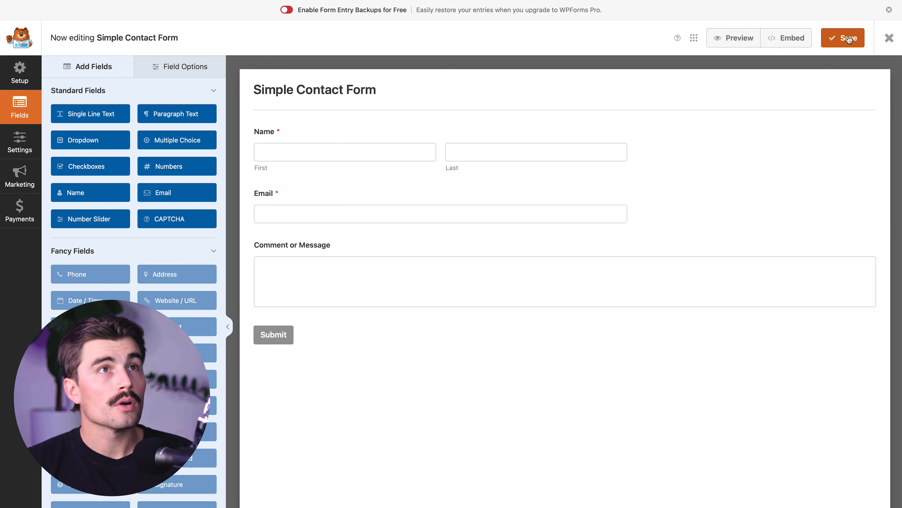
Step: Save the Simple Contact Form and open the options for embedding it in a page
left_click(840, 37)
left_click(789, 43)
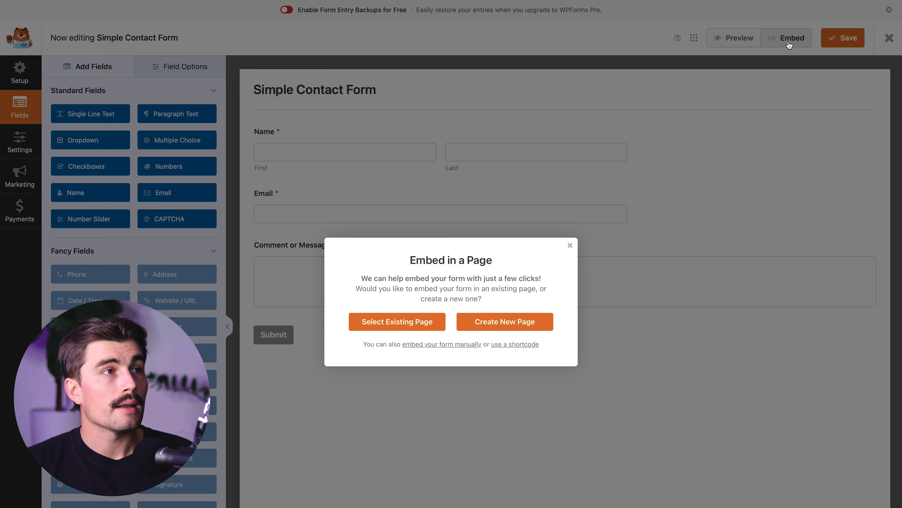